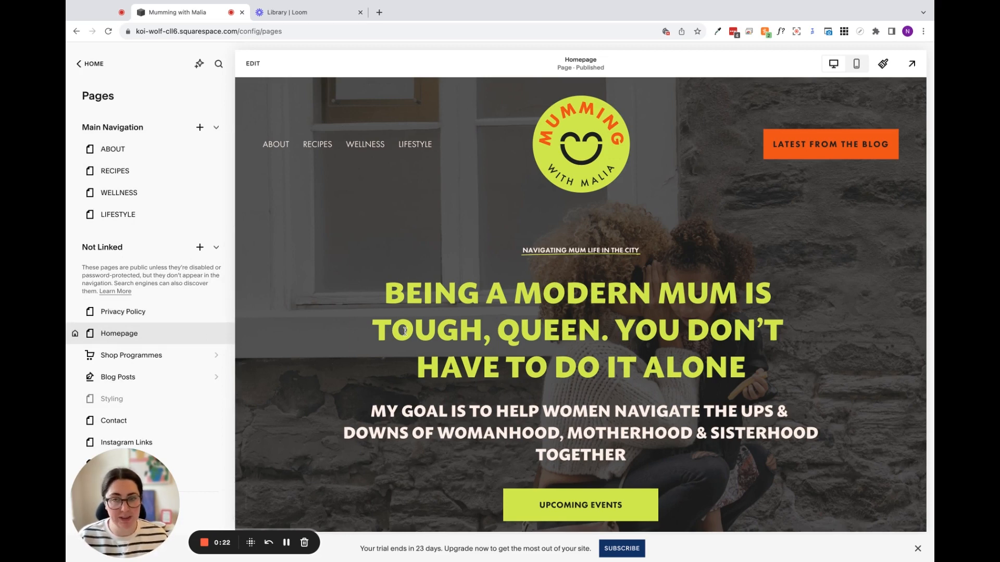
- Open the homepage for editing
{"action": "scroll", "coordinate": [405, 332], "scroll_direction": "down", "scroll_amount": 2}
{"action": "scroll", "coordinate": [192, 258], "scroll_direction": "down", "scroll_amount": 2}
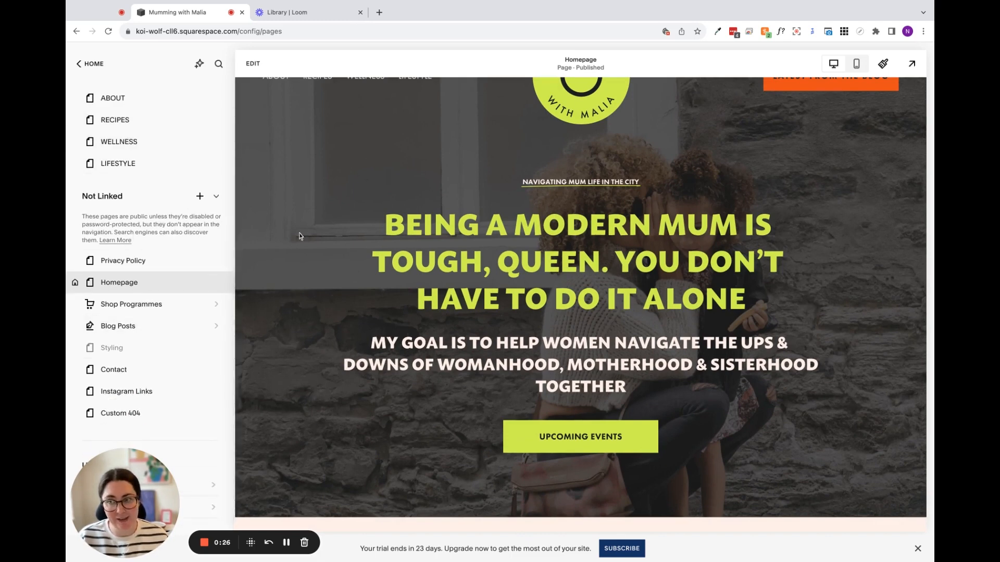
{"action": "scroll", "coordinate": [437, 238], "scroll_direction": "up", "scroll_amount": 2}
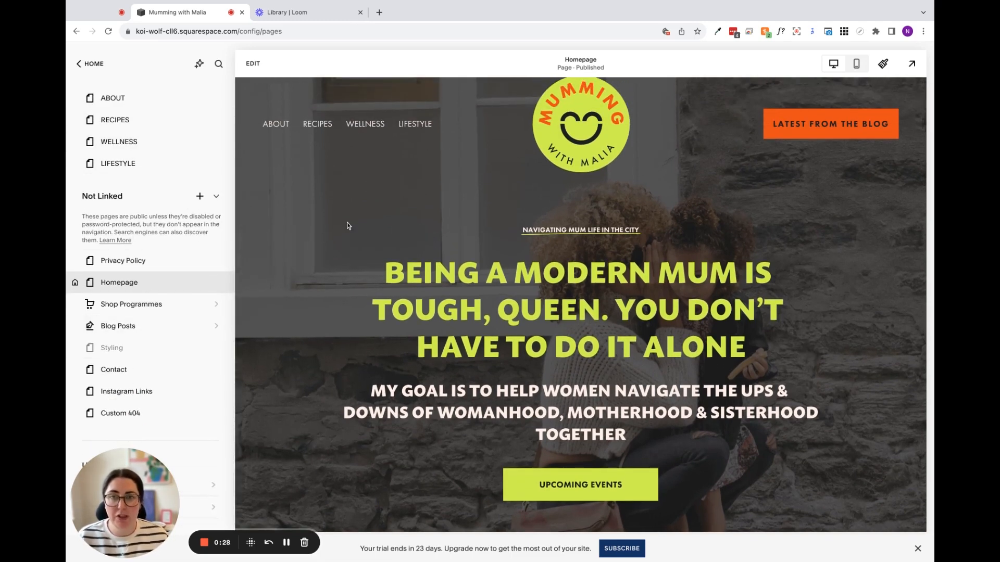
{"action": "scroll", "coordinate": [348, 225], "scroll_direction": "up", "scroll_amount": 1}
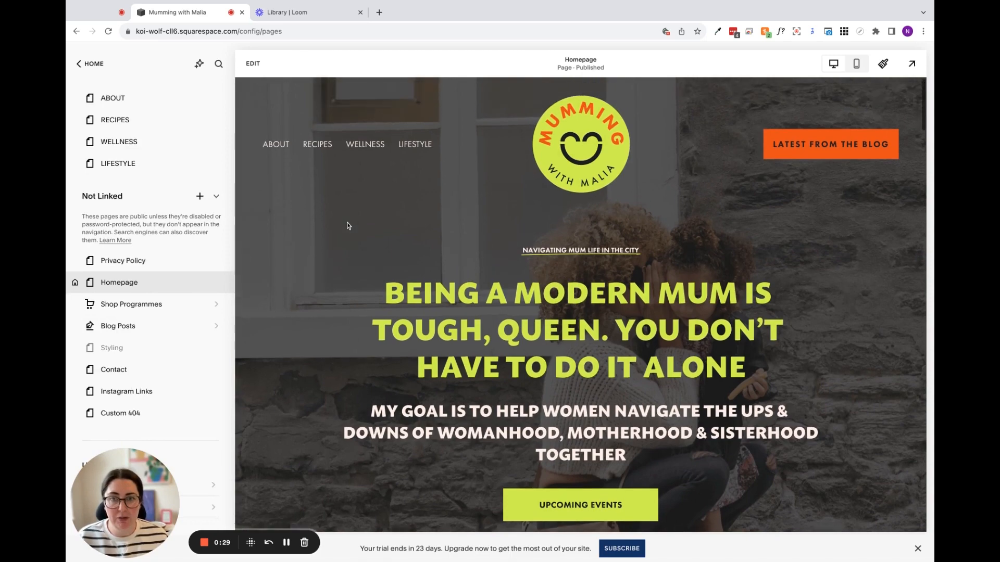
{"action": "left_click", "coordinate": [253, 64]}
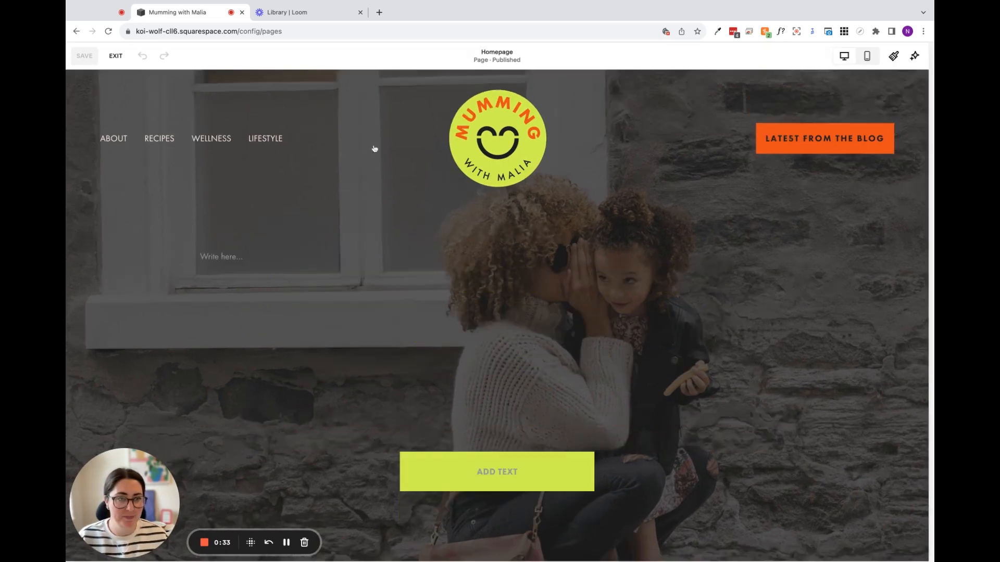
- Open the art background options for the "Events, Resources & Life Experience" section
{"action": "scroll", "coordinate": [376, 217], "scroll_direction": "down", "scroll_amount": 4}
{"action": "scroll", "coordinate": [376, 217], "scroll_direction": "down", "scroll_amount": 5}
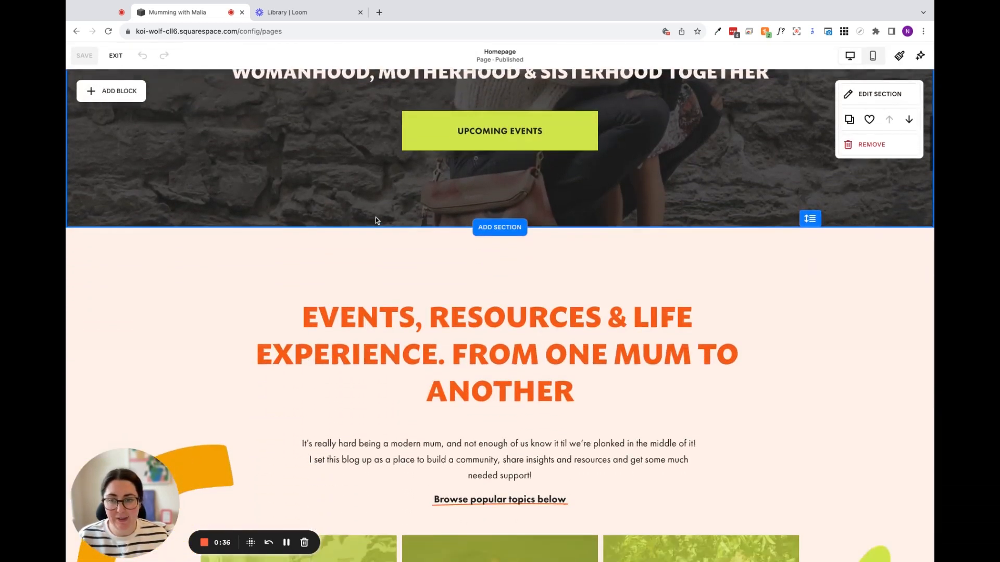
{"action": "scroll", "coordinate": [376, 217], "scroll_direction": "up", "scroll_amount": 1}
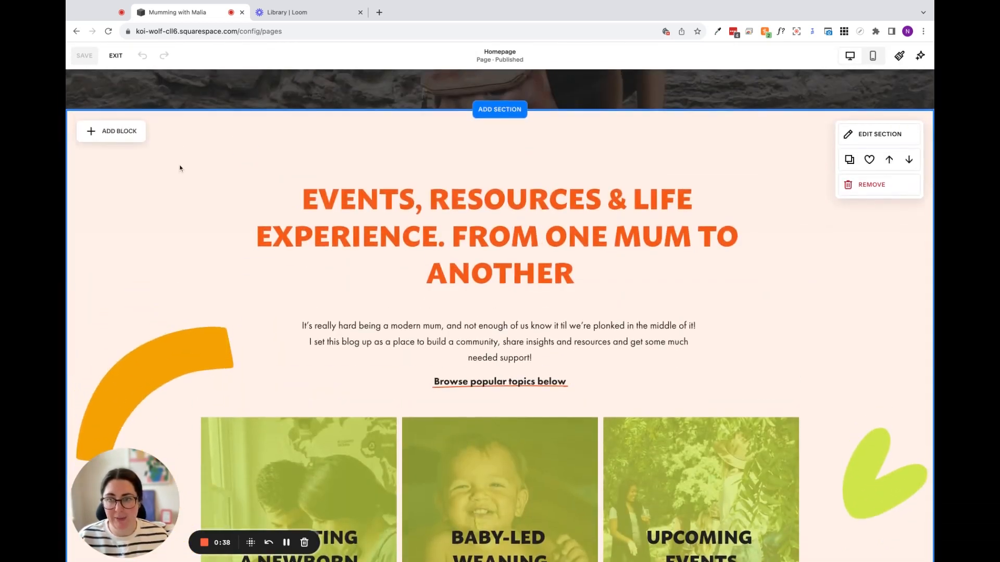
{"action": "scroll", "coordinate": [182, 168], "scroll_direction": "up", "scroll_amount": 1}
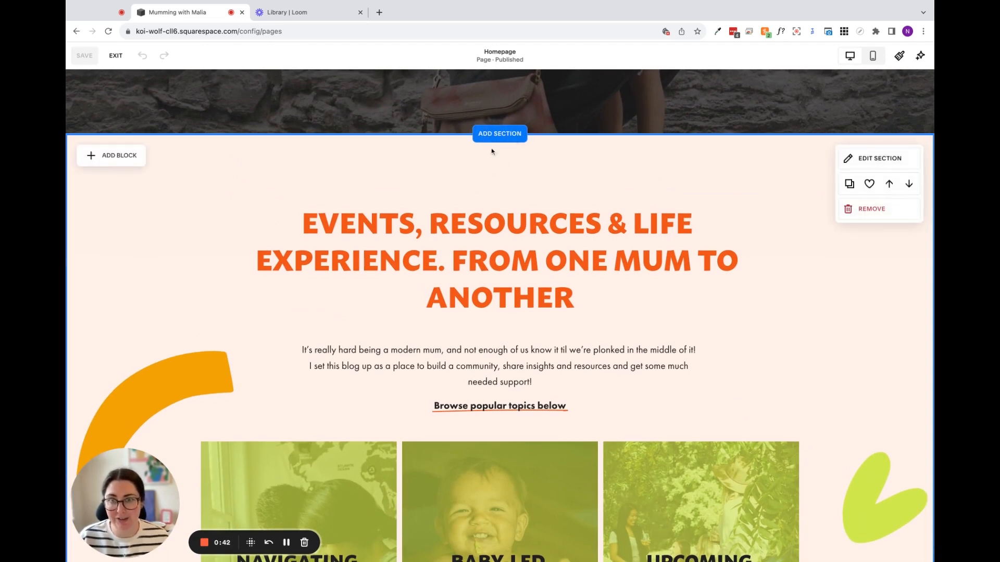
{"action": "scroll", "coordinate": [508, 168], "scroll_direction": "down", "scroll_amount": 3}
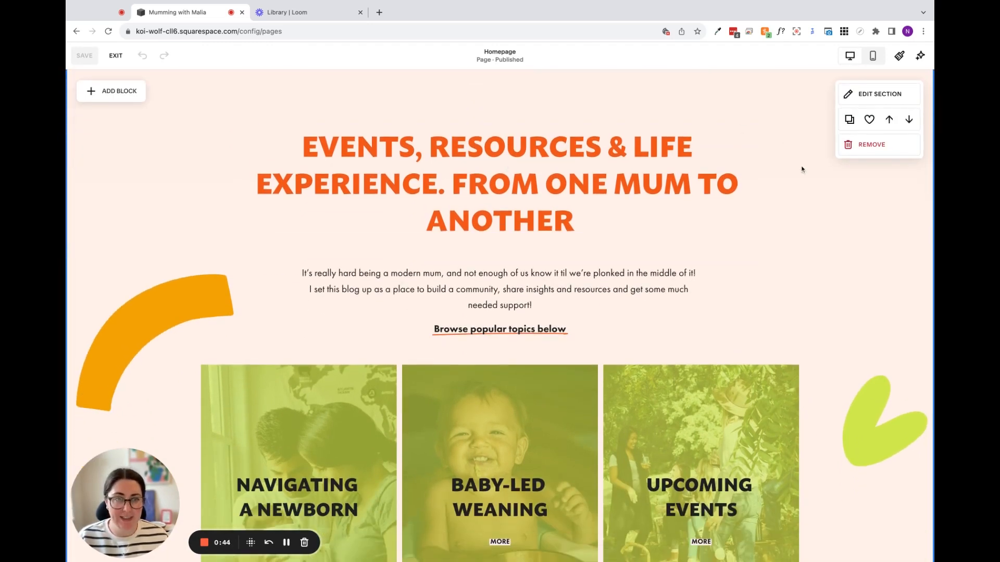
{"action": "scroll", "coordinate": [804, 170], "scroll_direction": "up", "scroll_amount": 1}
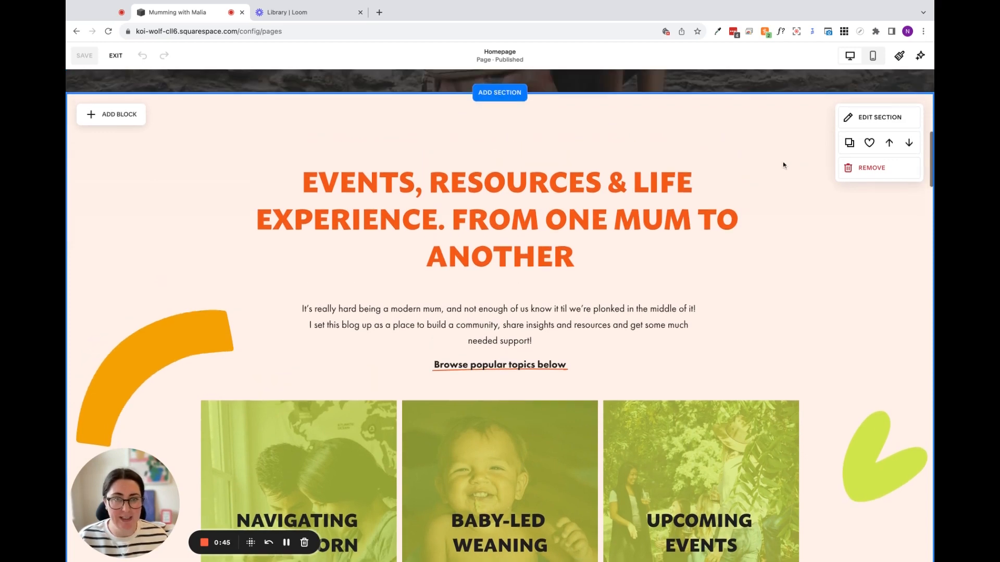
{"action": "left_click", "coordinate": [878, 119]}
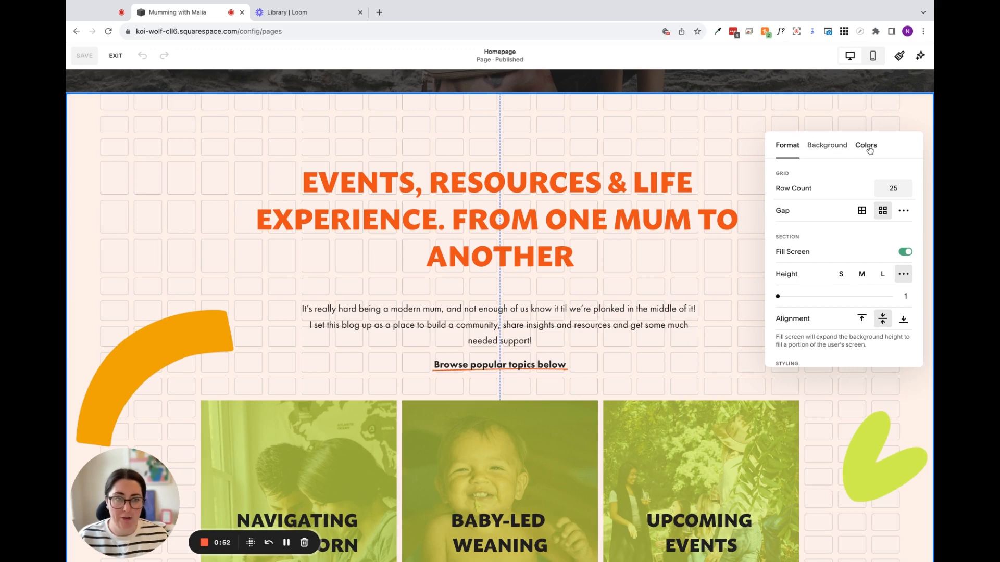
{"action": "left_click", "coordinate": [834, 147]}
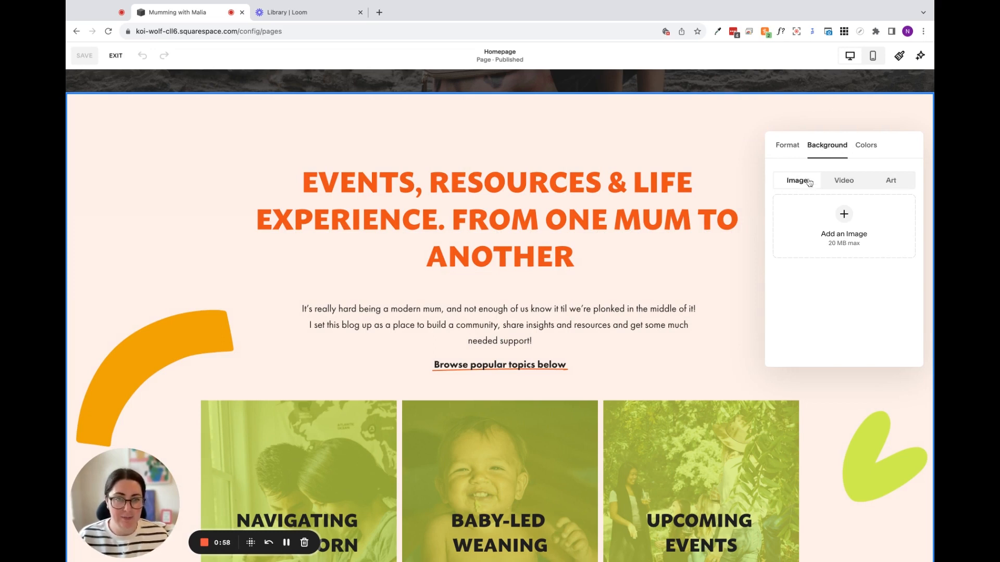
{"action": "left_click", "coordinate": [892, 183]}
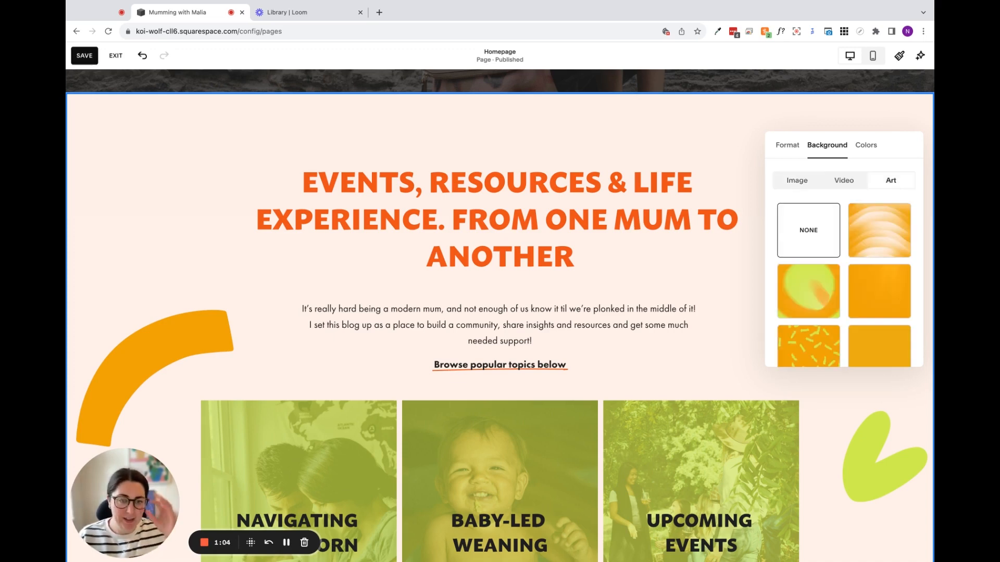
- Try the wavy, confetti, blob, linear gradient and radial gradient art backgrounds on the events section
{"action": "scroll", "coordinate": [772, 228], "scroll_direction": "down", "scroll_amount": 2}
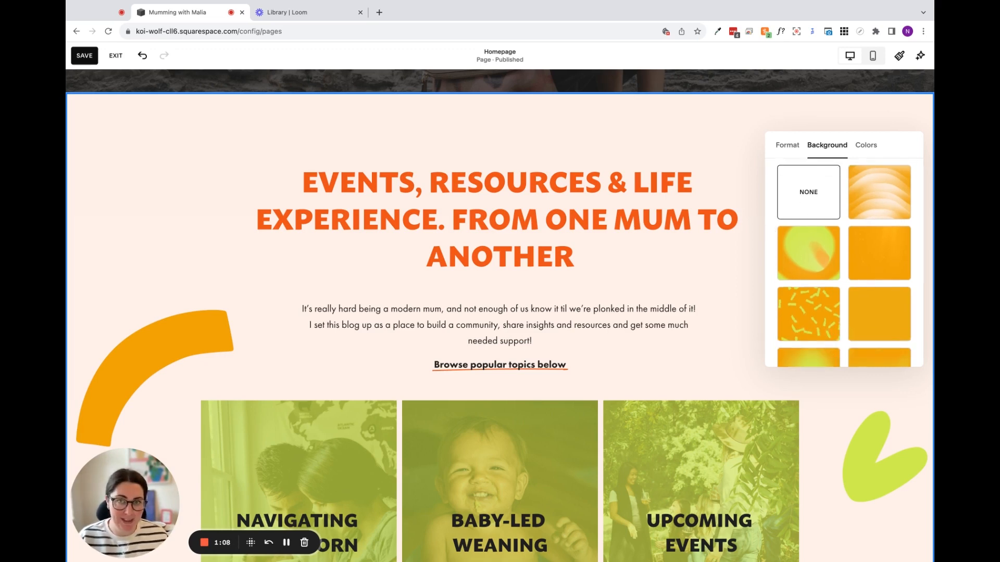
{"action": "left_click", "coordinate": [885, 200]}
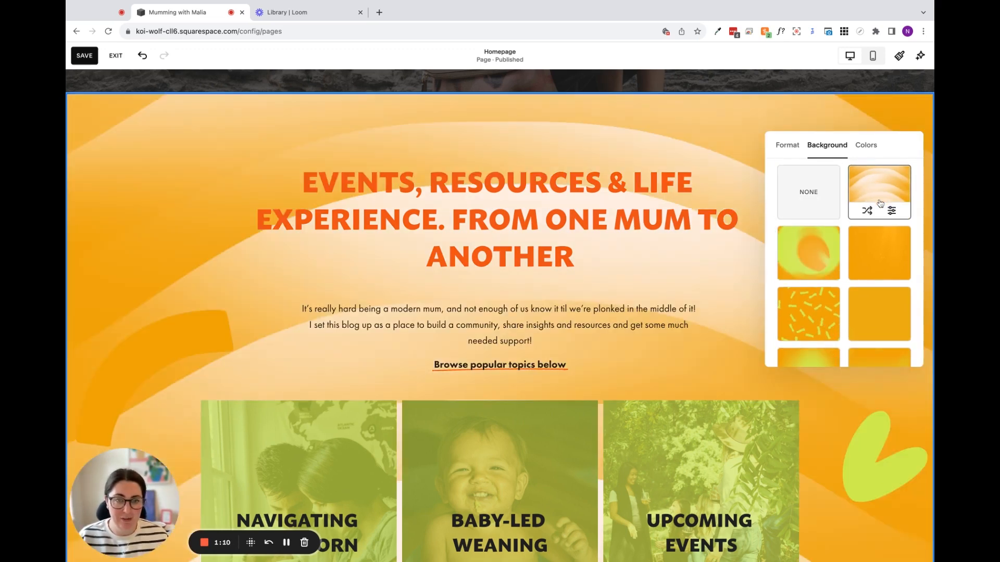
{"action": "left_click", "coordinate": [819, 310]}
{"action": "left_click", "coordinate": [813, 267]}
{"action": "scroll", "coordinate": [838, 276], "scroll_direction": "down", "scroll_amount": 2}
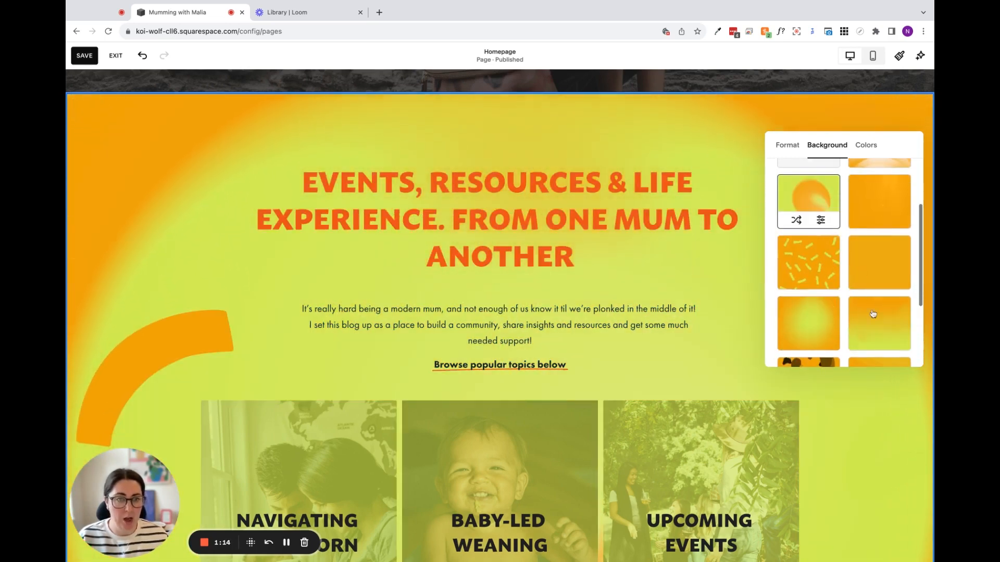
{"action": "left_click", "coordinate": [873, 314]}
{"action": "left_click", "coordinate": [822, 319]}
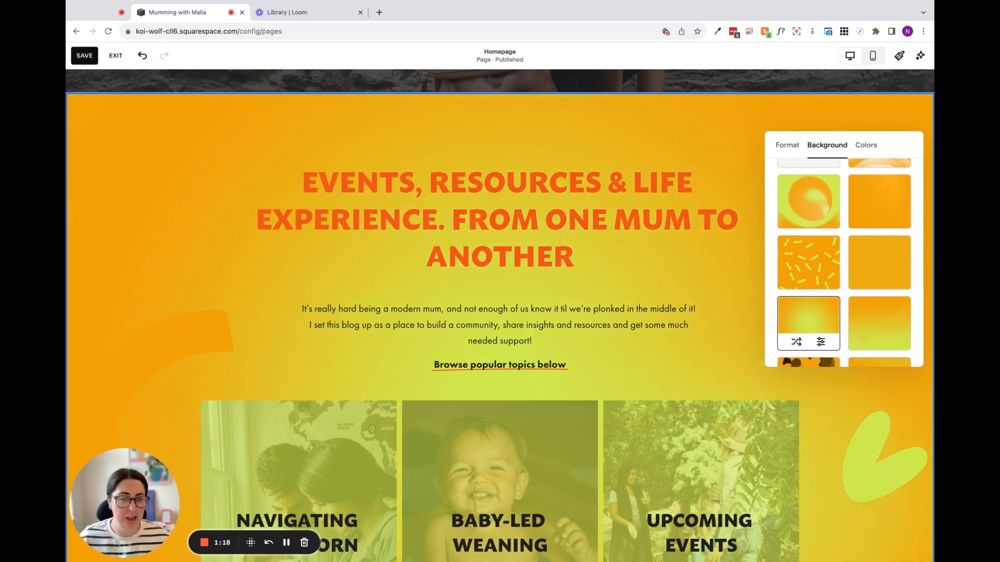
- Try the plain orange art background and the orange-to-green linear gradient on the events section
{"action": "scroll", "coordinate": [873, 316], "scroll_direction": "down", "scroll_amount": 2}
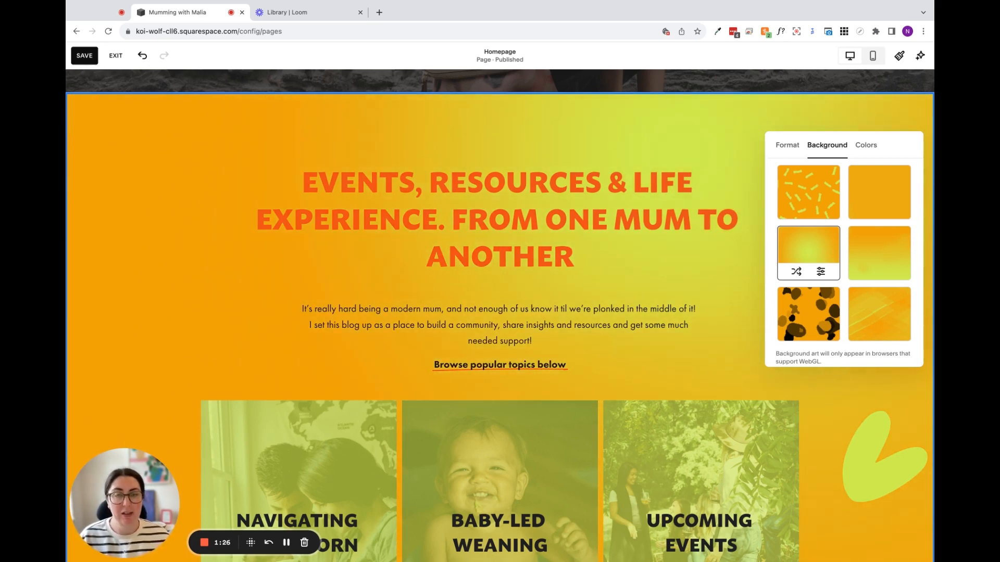
{"action": "scroll", "coordinate": [706, 159], "scroll_direction": "up", "scroll_amount": 1}
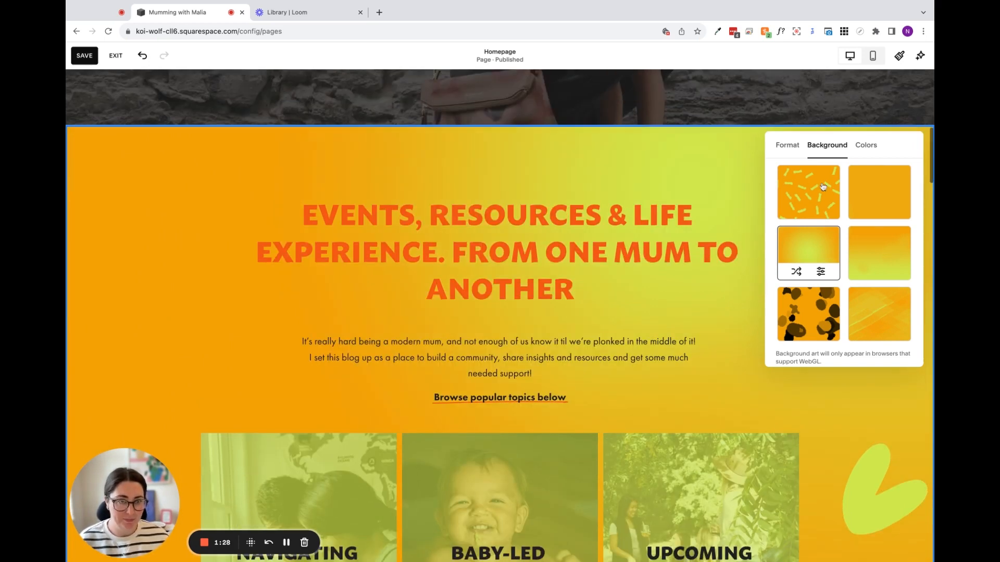
{"action": "scroll", "coordinate": [831, 190], "scroll_direction": "up", "scroll_amount": 2}
{"action": "left_click", "coordinate": [891, 238]}
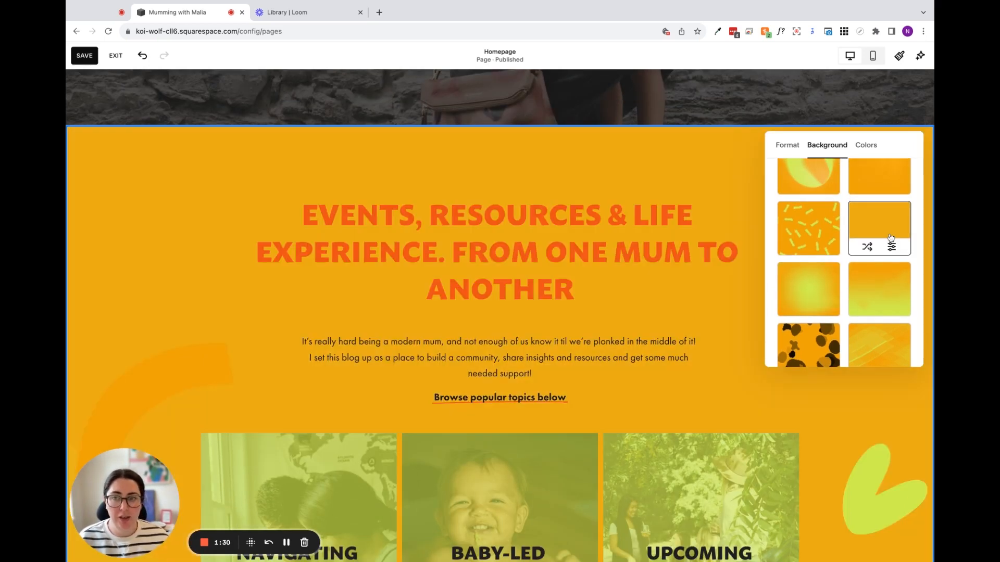
{"action": "scroll", "coordinate": [889, 242], "scroll_direction": "down", "scroll_amount": 2}
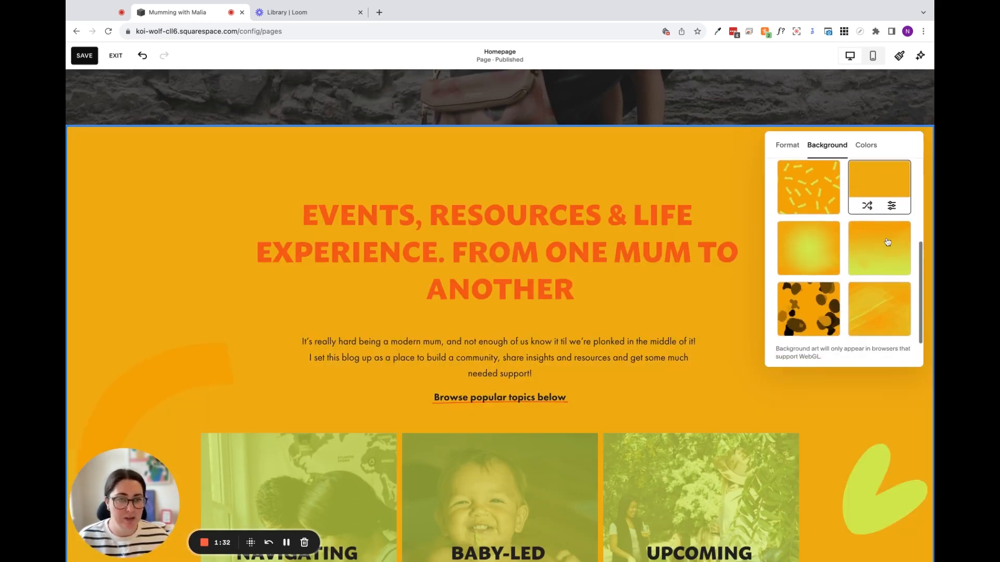
{"action": "left_click", "coordinate": [889, 247]}
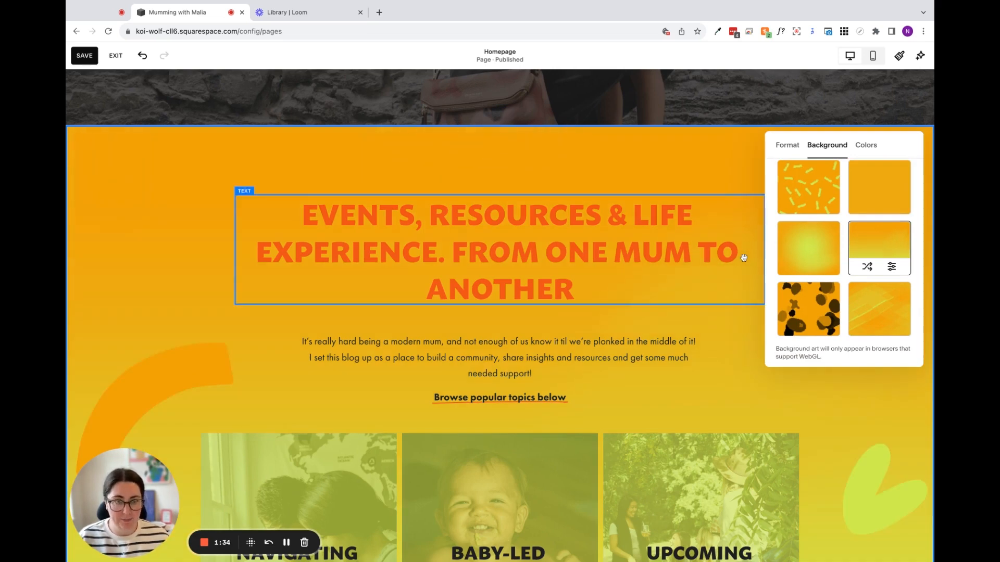
{"action": "scroll", "coordinate": [743, 258], "scroll_direction": "down", "scroll_amount": 1}
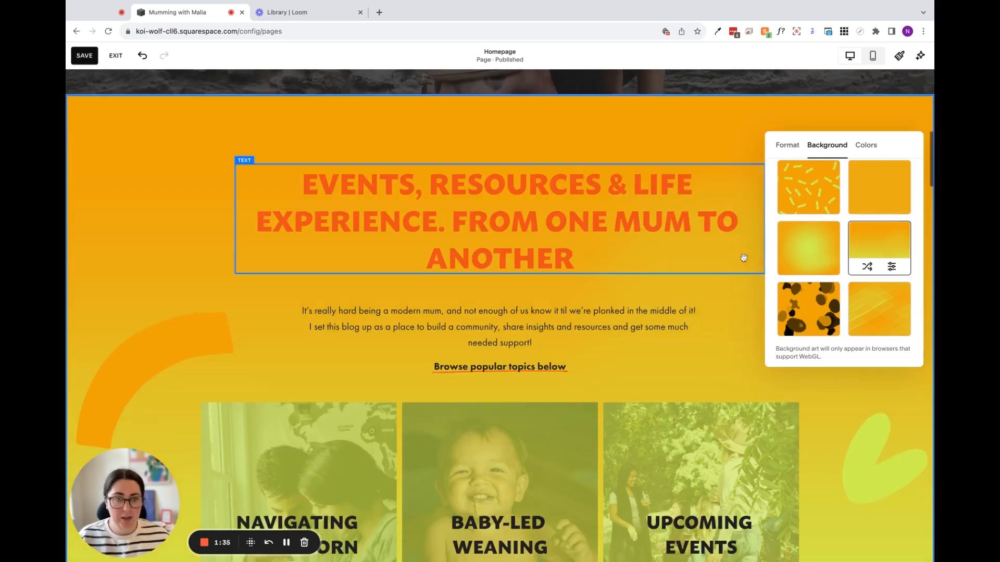
- Shuffle the linear gradient background repeatedly to try random variations of its direction and texture
{"action": "left_click", "coordinate": [867, 267]}
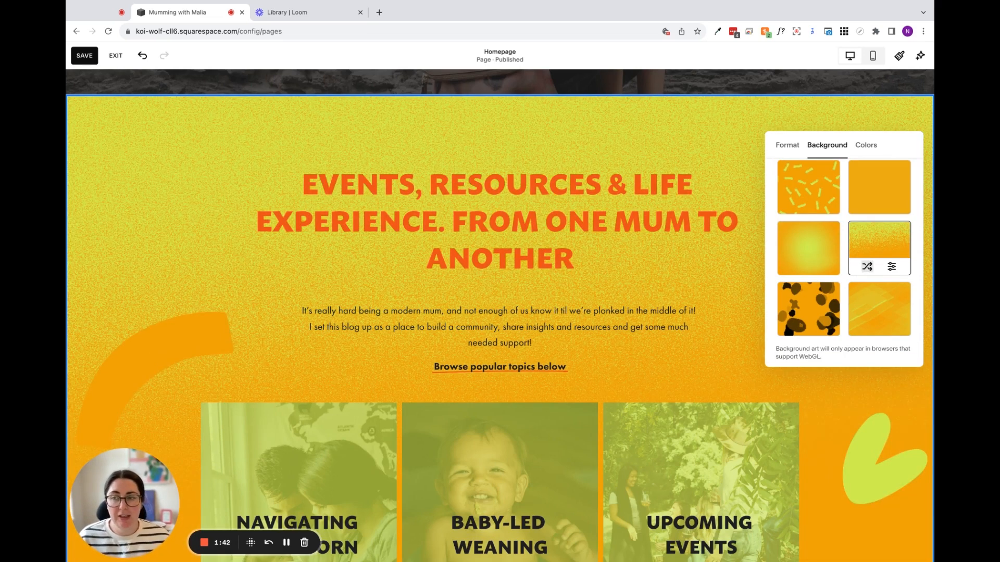
{"action": "left_click", "coordinate": [867, 267]}
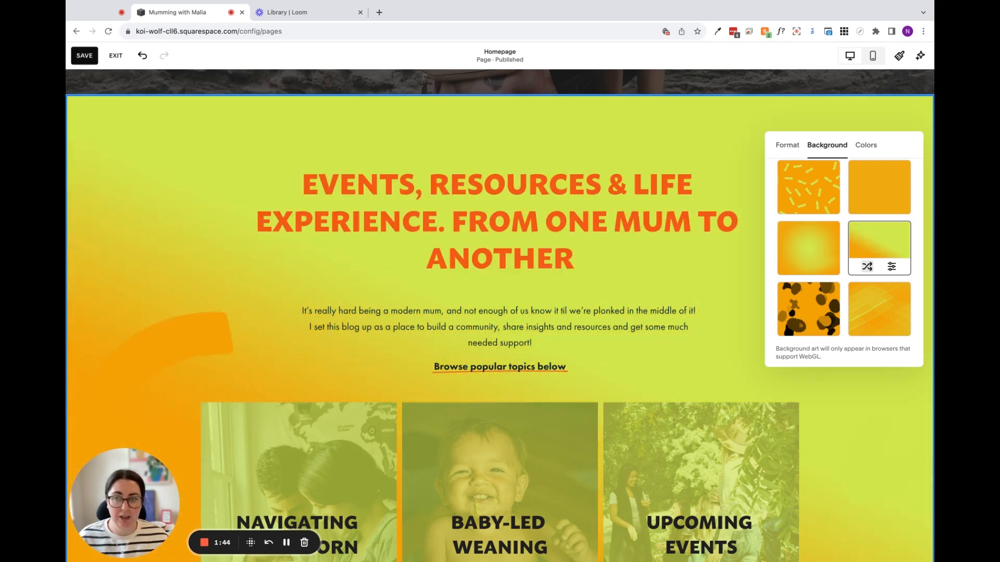
{"action": "left_click", "coordinate": [867, 267]}
{"action": "left_click", "coordinate": [867, 266]}
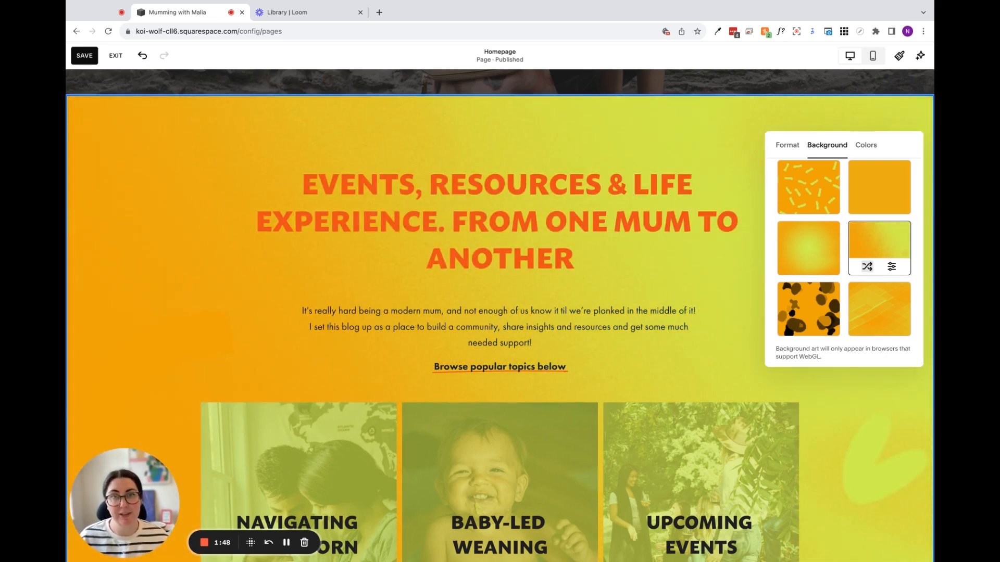
{"action": "left_click", "coordinate": [867, 266]}
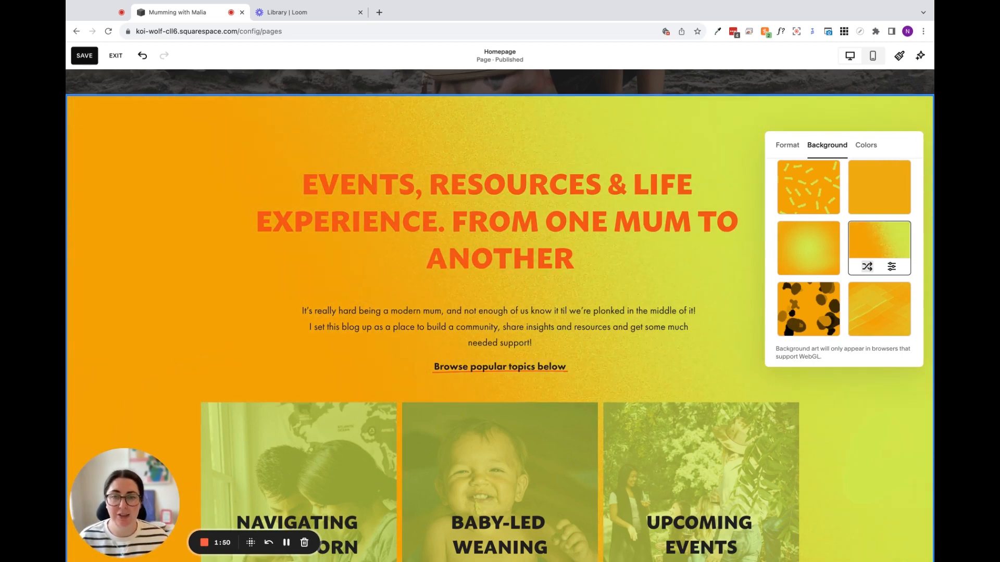
{"action": "left_click", "coordinate": [867, 267]}
{"action": "left_click", "coordinate": [867, 267]}
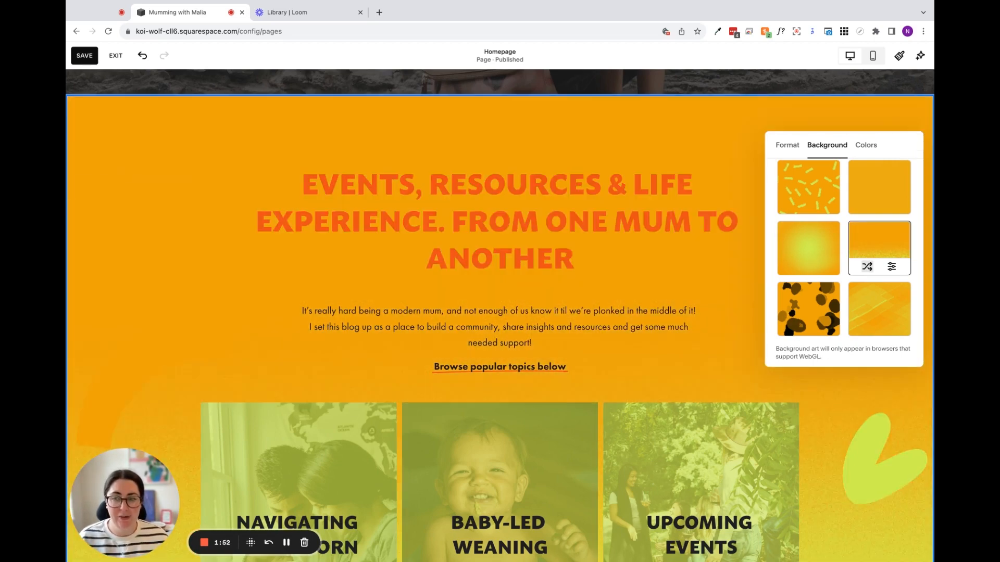
{"action": "left_click", "coordinate": [867, 267]}
{"action": "left_click", "coordinate": [867, 266]}
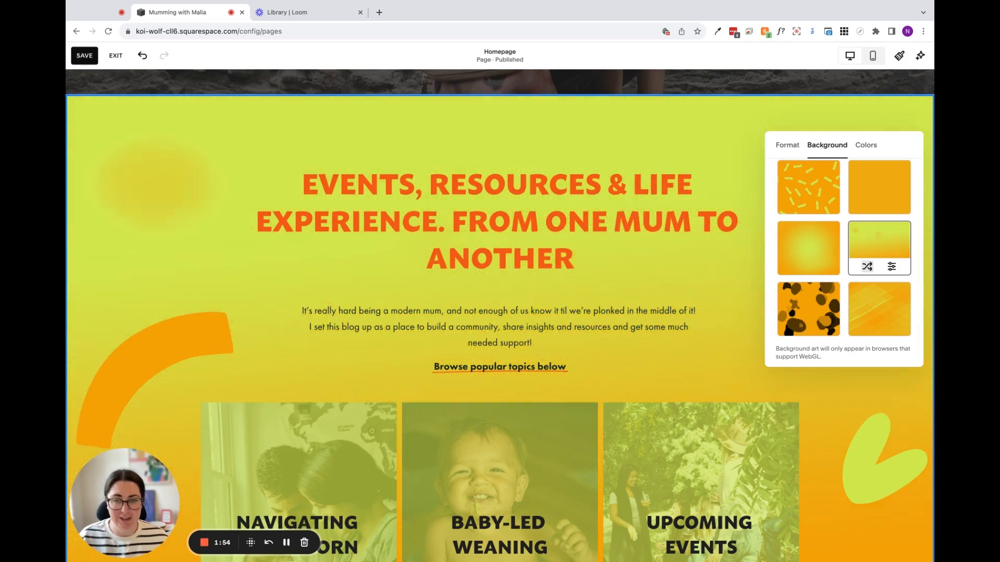
- Try the radial gradient, reapply the linear gradient as the events section's background art and open its detailed settings
{"action": "left_click", "coordinate": [817, 263]}
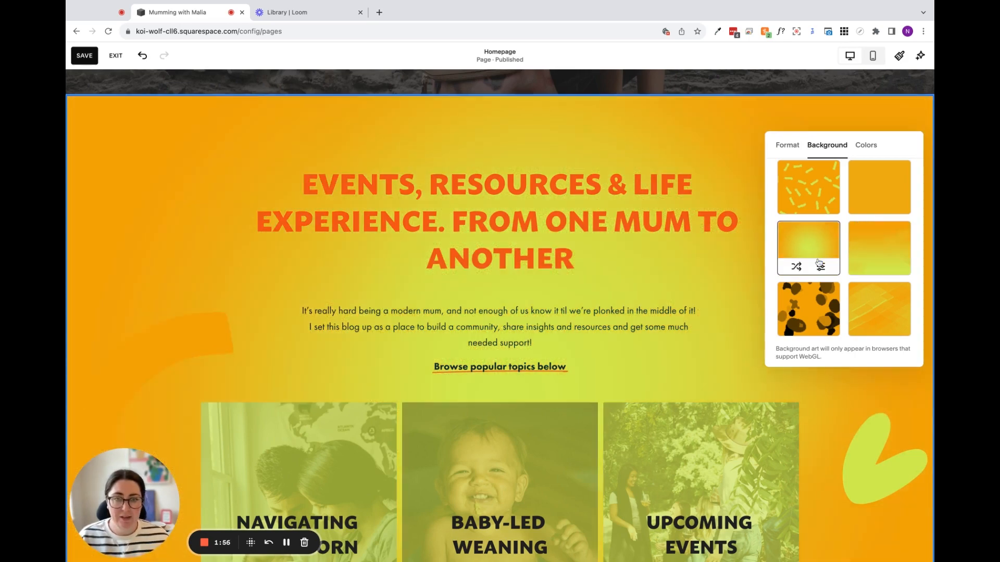
{"action": "left_click", "coordinate": [877, 254]}
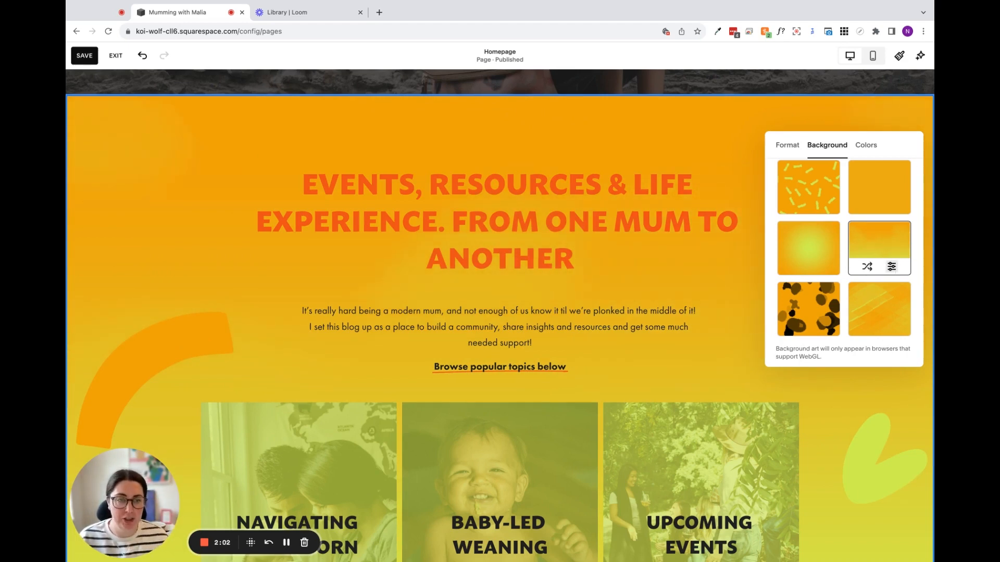
{"action": "left_click", "coordinate": [892, 267]}
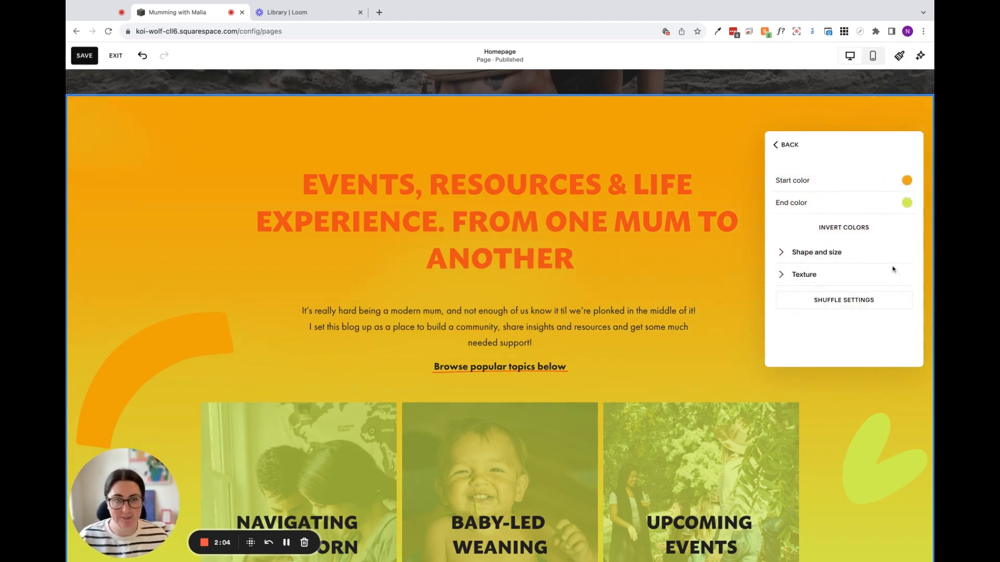
- Try red-orange as the gradient's start color, set it to black from the palette, and invert the colors twice
{"action": "left_click", "coordinate": [906, 180]}
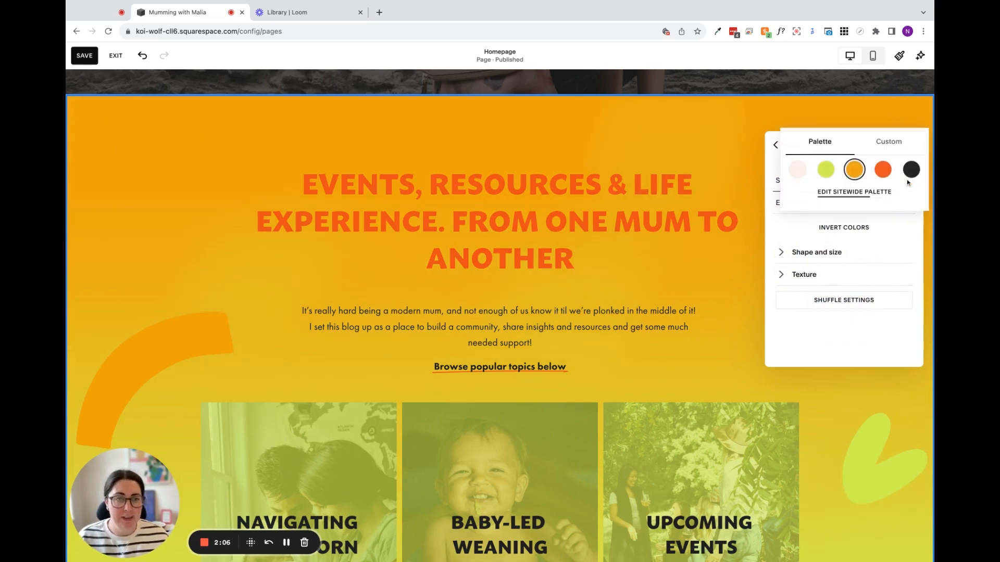
{"action": "left_click", "coordinate": [889, 177]}
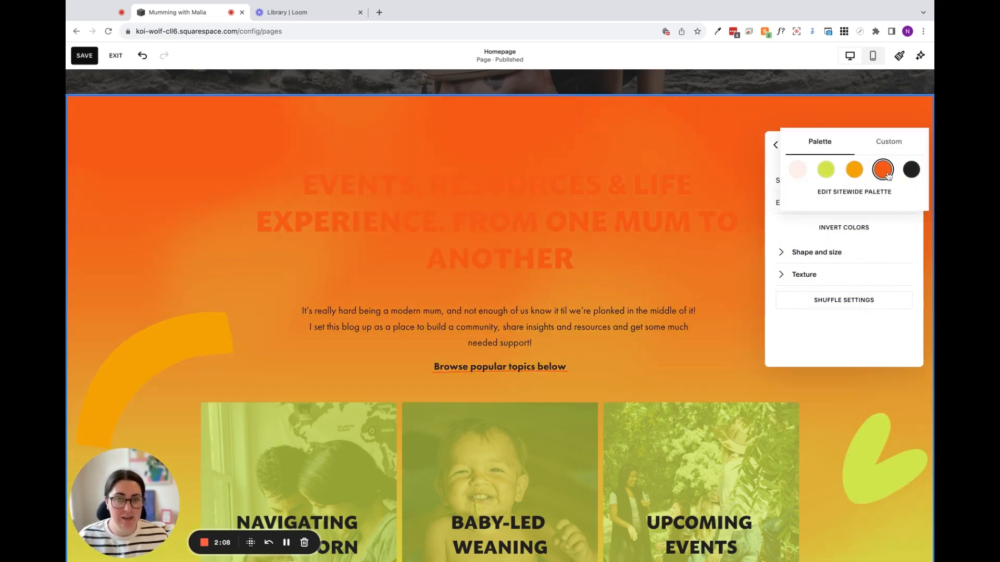
{"action": "left_click", "coordinate": [911, 170]}
{"action": "left_click", "coordinate": [843, 229]}
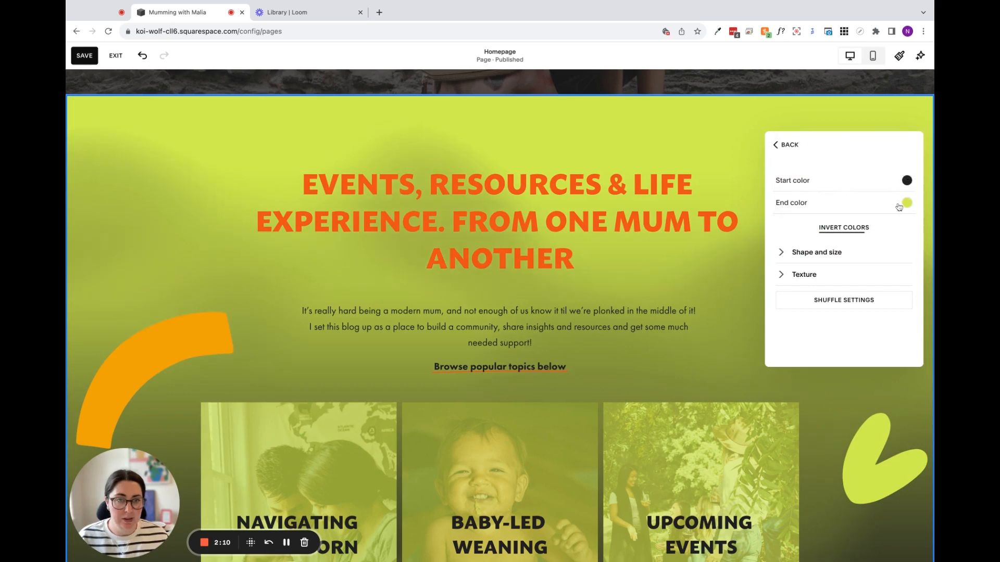
{"action": "left_click", "coordinate": [850, 234]}
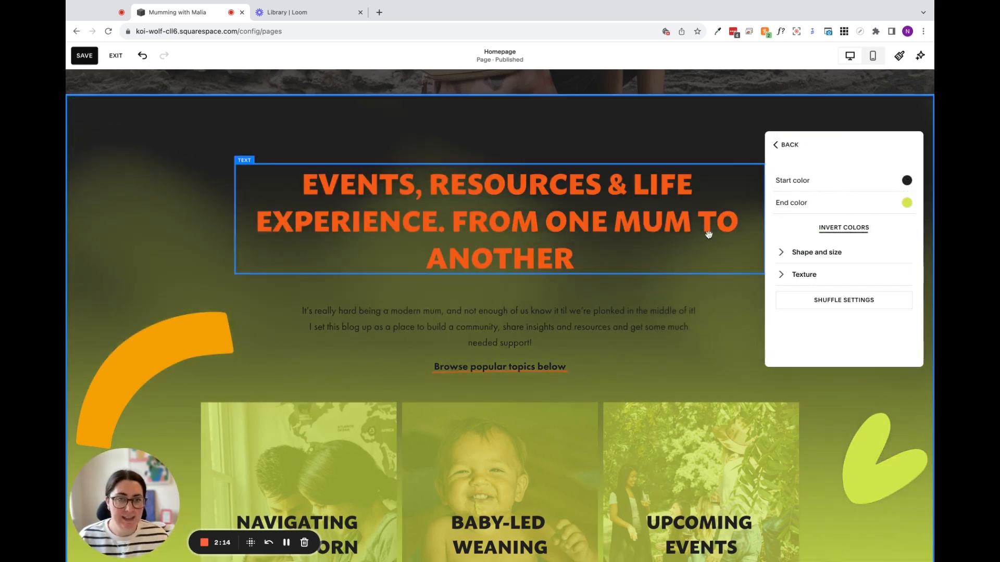
- Invert the linear gradient's colors on the events section again and restore the black-at-top arrangement
{"action": "scroll", "coordinate": [708, 233], "scroll_direction": "down", "scroll_amount": 2}
{"action": "scroll", "coordinate": [708, 232], "scroll_direction": "up", "scroll_amount": 3}
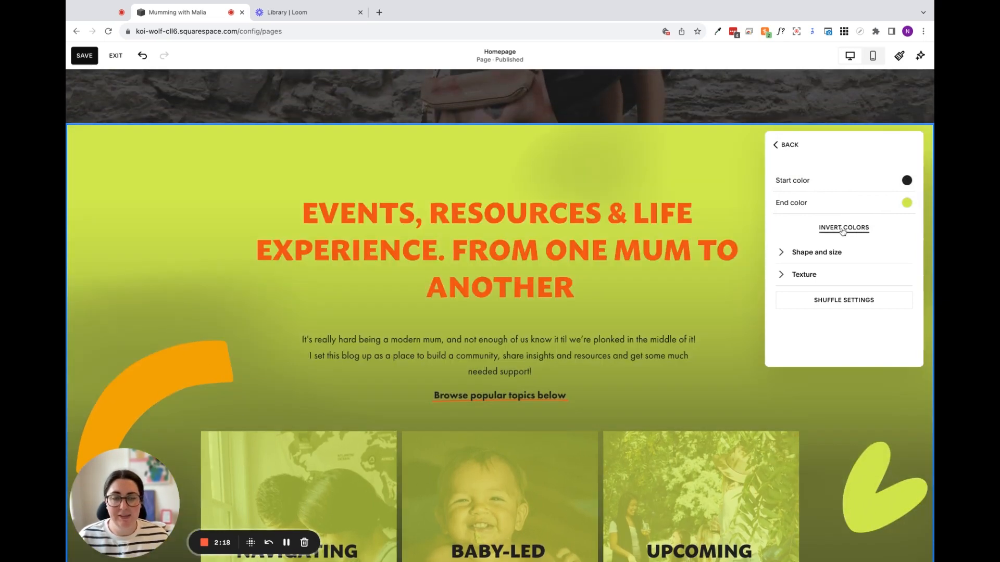
{"action": "left_click", "coordinate": [843, 229]}
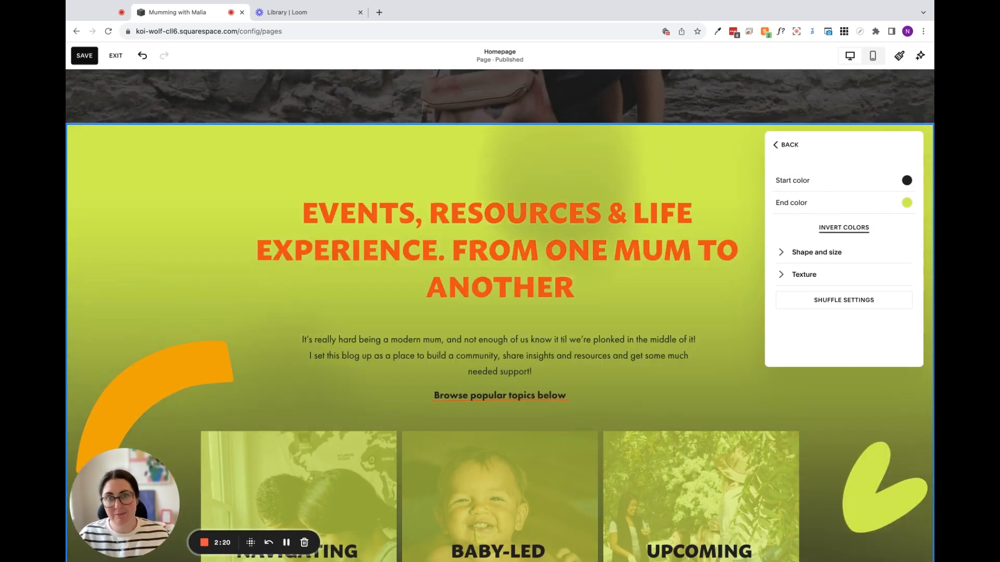
{"action": "left_click", "coordinate": [843, 229]}
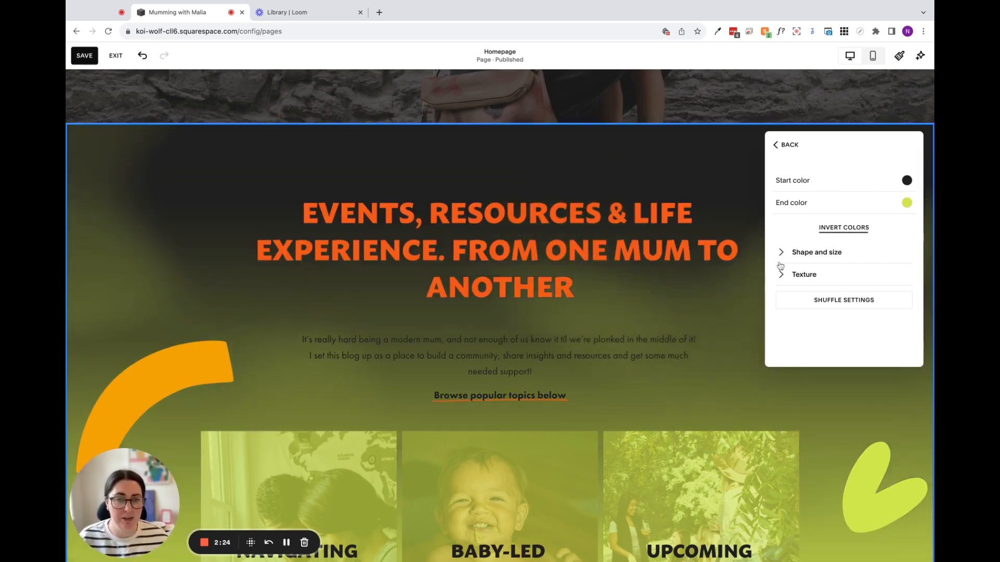
- Set the linear gradient's start position to -78, keep the end position at 100 and set the angle to 154
{"action": "left_click", "coordinate": [779, 253]}
{"action": "scroll", "coordinate": [781, 245], "scroll_direction": "down", "scroll_amount": 2}
{"action": "left_click", "coordinate": [782, 248]}
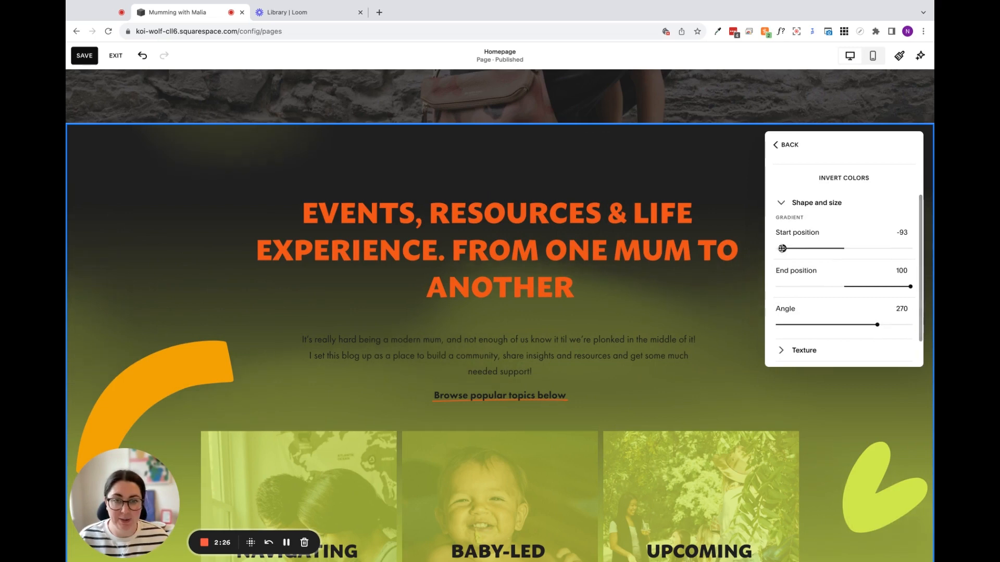
{"action": "mouse_move", "coordinate": [782, 248]}
{"action": "left_mouse_down"}
{"action": "mouse_move", "coordinate": [852, 248]}
{"action": "mouse_move", "coordinate": [777, 248]}
{"action": "mouse_move", "coordinate": [792, 248]}
{"action": "left_mouse_up"}
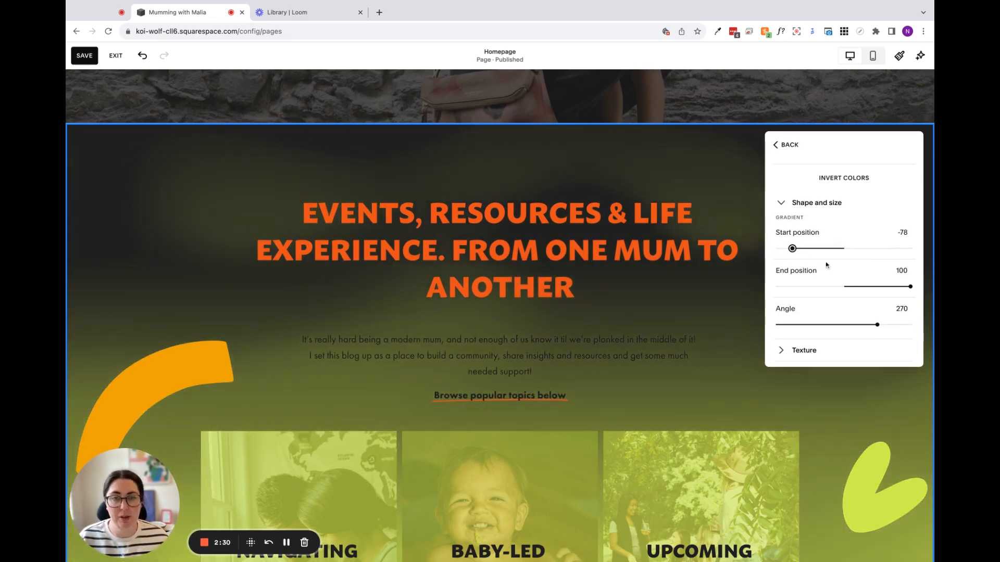
{"action": "left_click_drag", "start_coordinate": [911, 286], "coordinate": [785, 286]}
{"action": "left_click", "coordinate": [911, 287]}
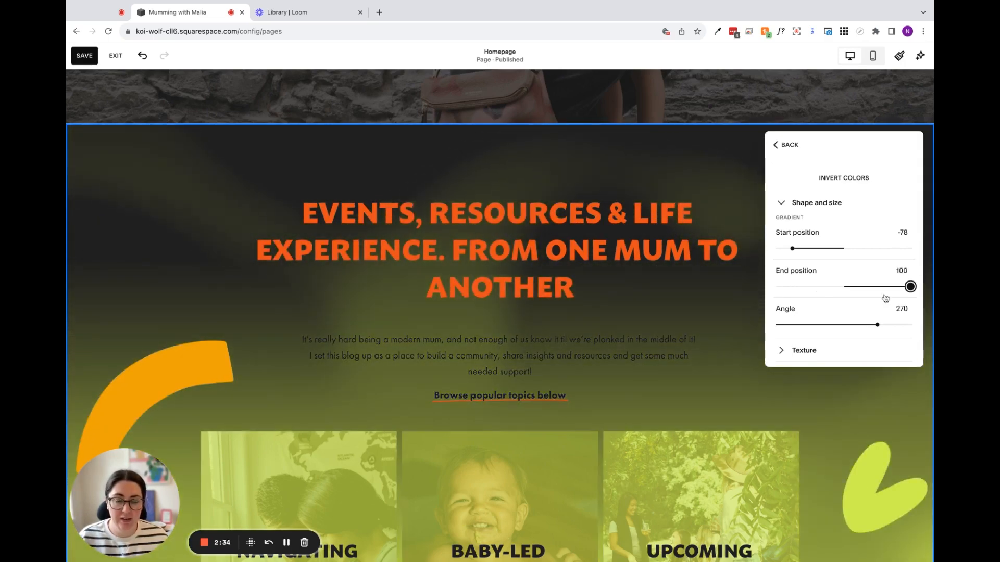
{"action": "left_click_drag", "start_coordinate": [877, 323], "coordinate": [834, 323]}
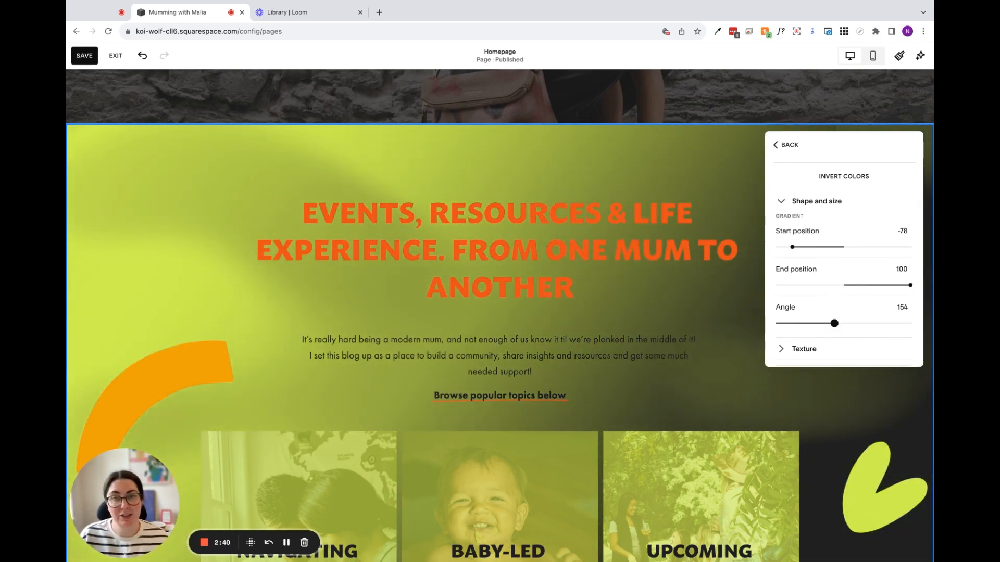
- Set the linear gradient's texture distortion to High
{"action": "scroll", "coordinate": [834, 323], "scroll_direction": "down", "scroll_amount": 1}
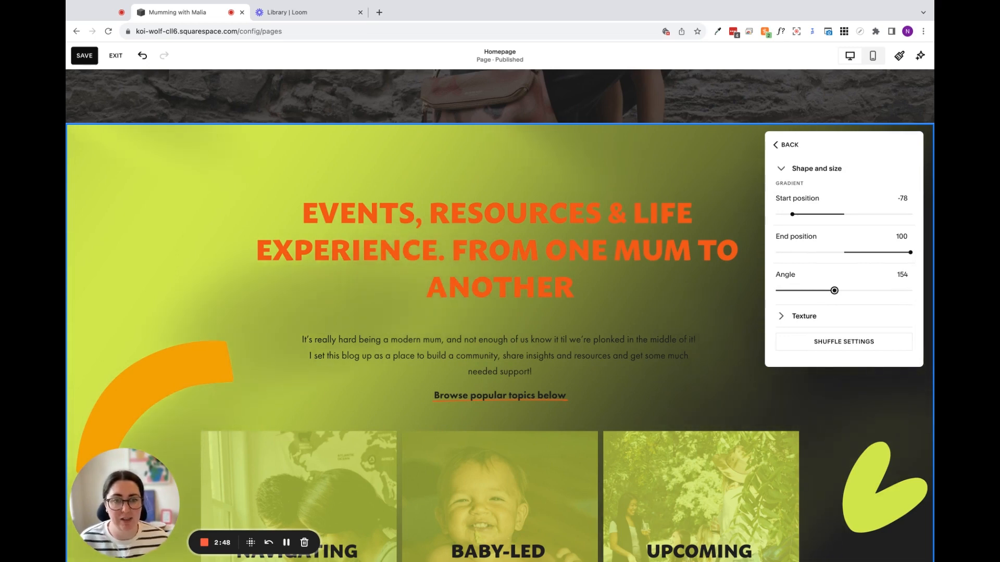
{"action": "left_click", "coordinate": [802, 316]}
{"action": "scroll", "coordinate": [800, 280], "scroll_direction": "down", "scroll_amount": 2}
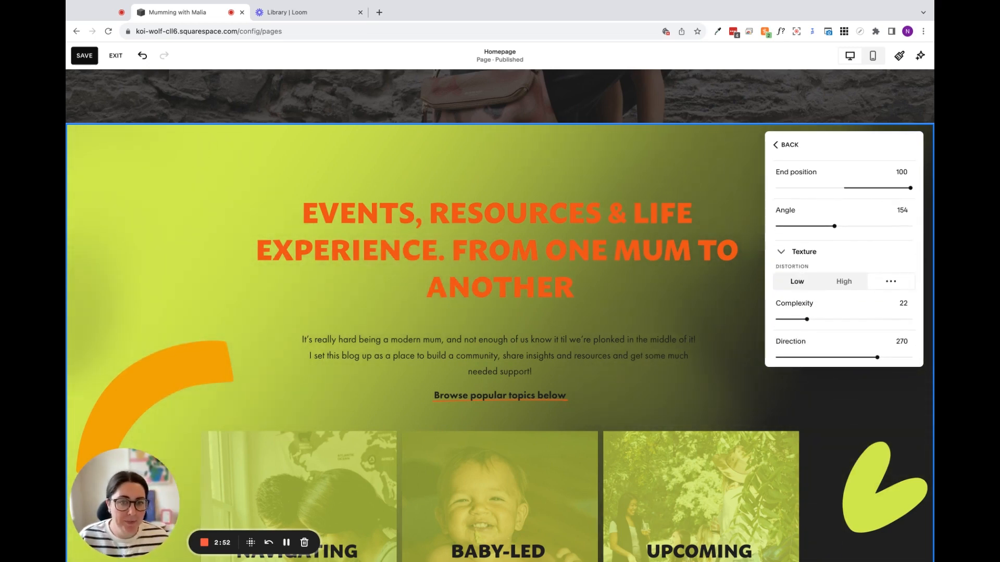
{"action": "left_click", "coordinate": [815, 284]}
{"action": "left_click", "coordinate": [847, 284]}
{"action": "scroll", "coordinate": [856, 307], "scroll_direction": "down", "scroll_amount": 1}
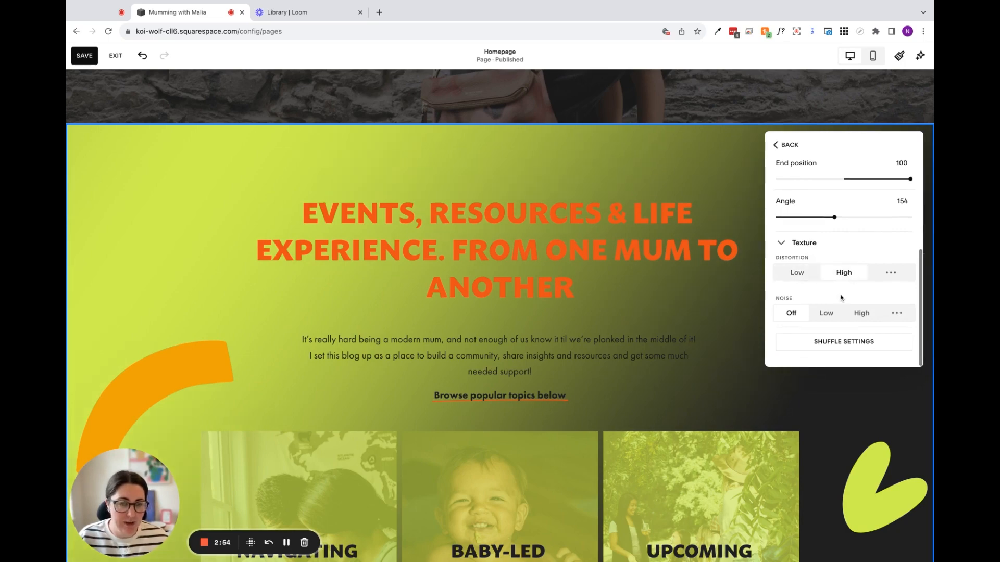
- Set the gradient's noise to High, open its custom noise options and return to the background art choices
{"action": "left_click", "coordinate": [862, 315]}
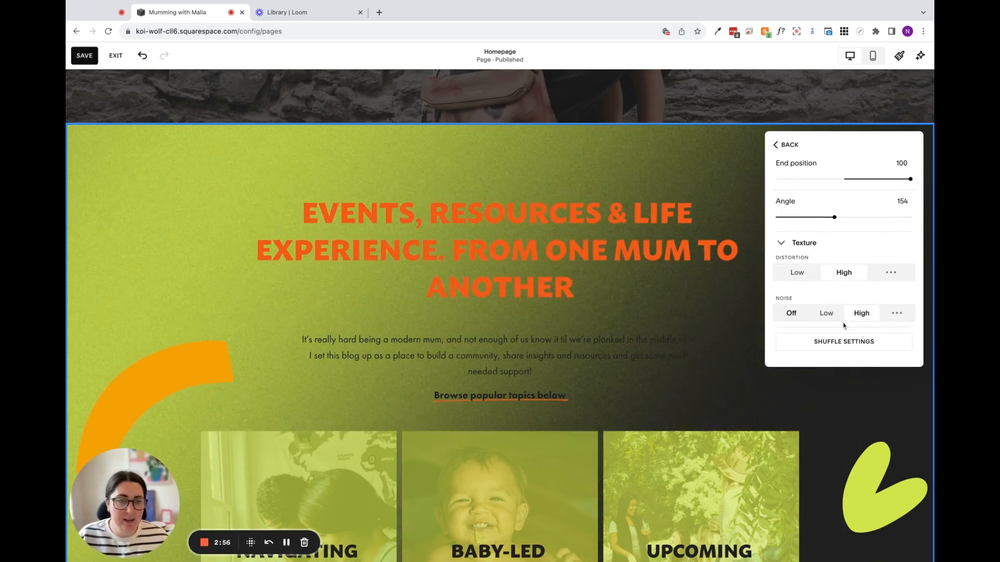
{"action": "left_click", "coordinate": [896, 312]}
{"action": "scroll", "coordinate": [853, 336], "scroll_direction": "down", "scroll_amount": 4}
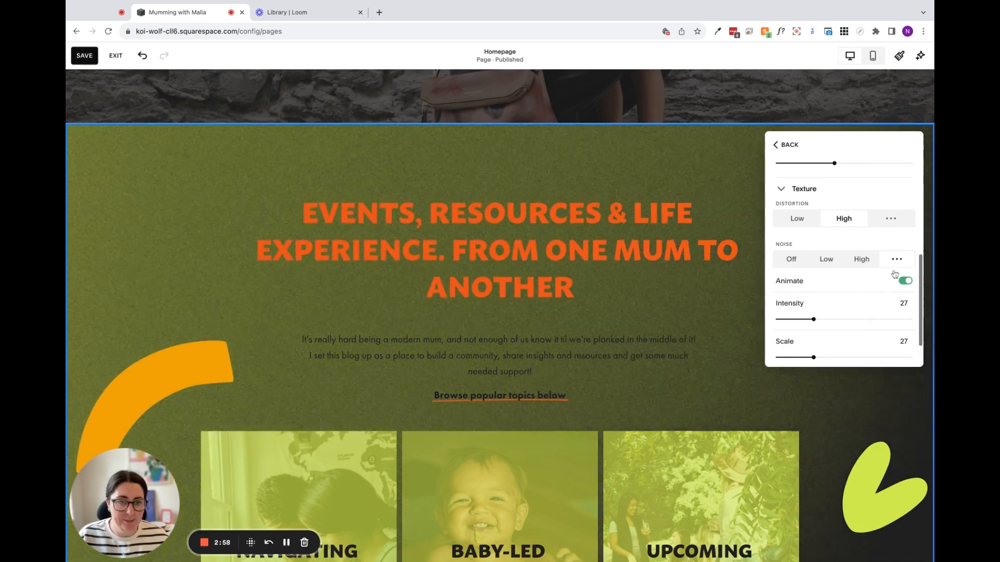
{"action": "scroll", "coordinate": [848, 270], "scroll_direction": "up", "scroll_amount": 2}
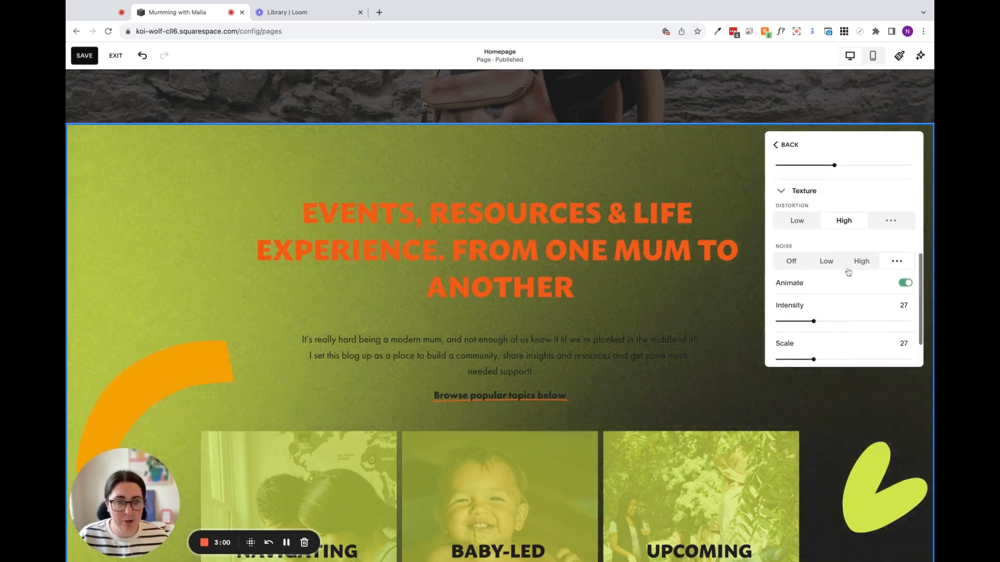
{"action": "left_click", "coordinate": [786, 145]}
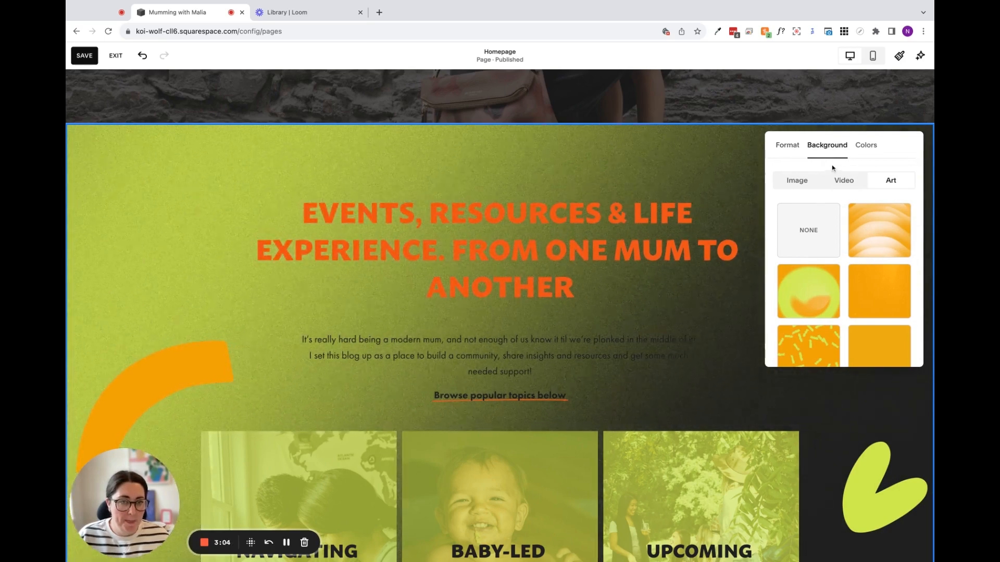
- Try the Inset background width on the events section and switch back to Full Bleed
{"action": "scroll", "coordinate": [828, 237], "scroll_direction": "down", "scroll_amount": 3}
{"action": "scroll", "coordinate": [827, 237], "scroll_direction": "down", "scroll_amount": 3}
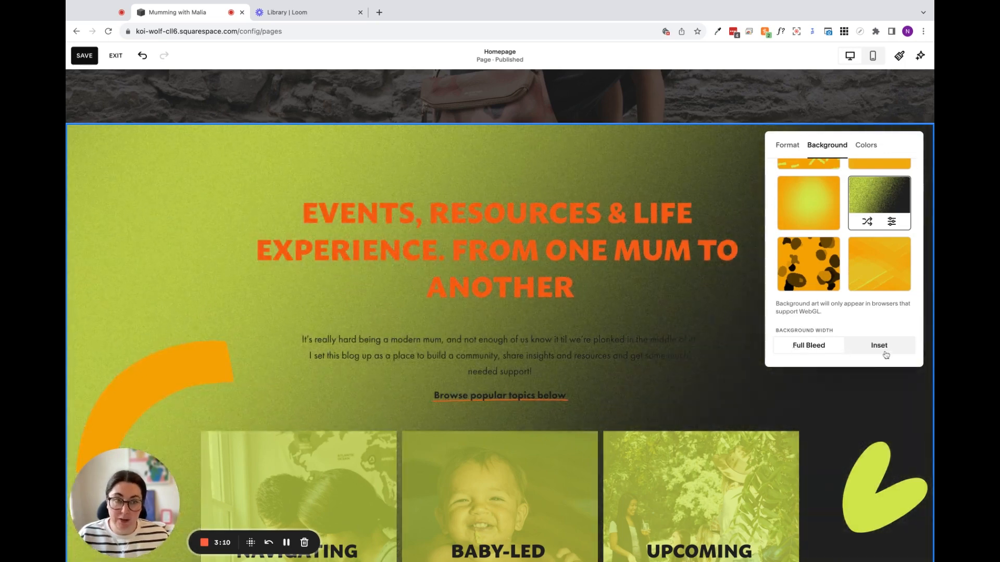
{"action": "left_click", "coordinate": [884, 351]}
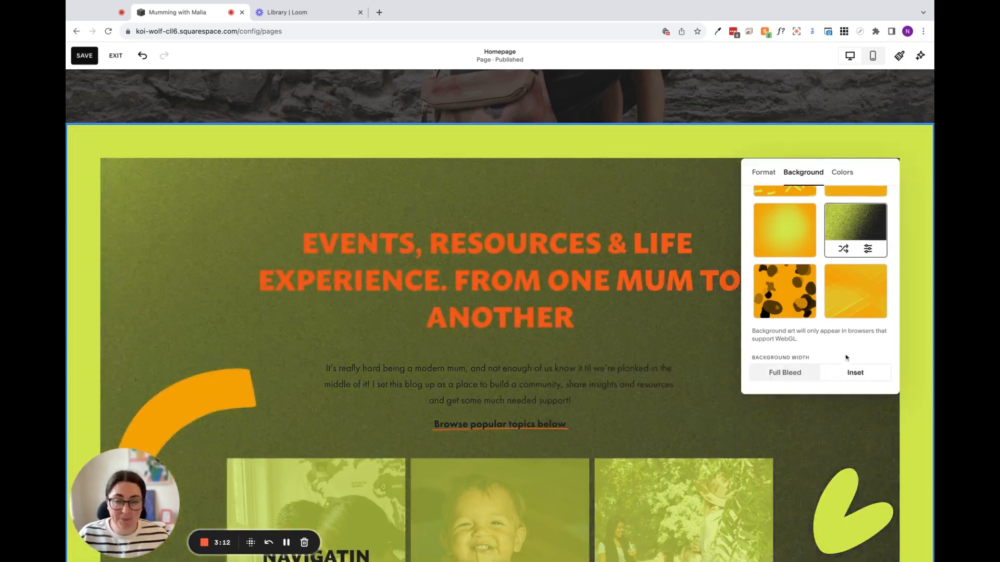
{"action": "left_click", "coordinate": [793, 375]}
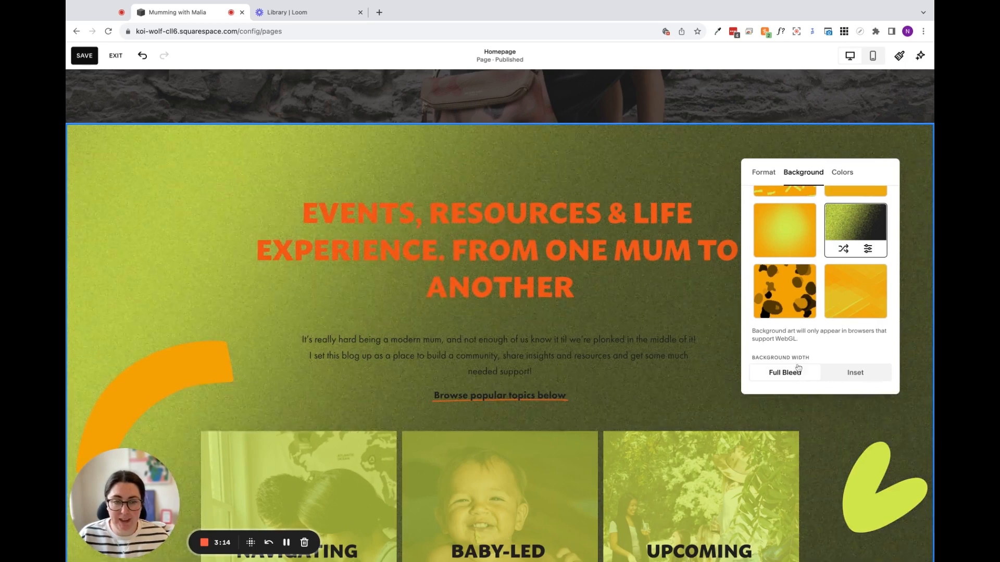
{"action": "left_click", "coordinate": [841, 374]}
{"action": "left_click", "coordinate": [785, 373]}
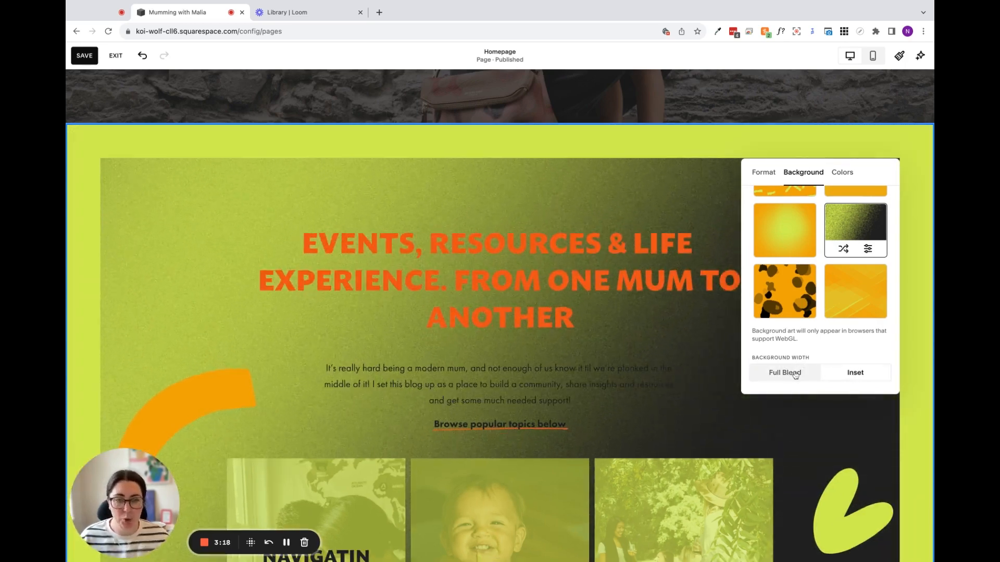
- Close the events section's settings and save the homepage
{"action": "left_click", "coordinate": [663, 309]}
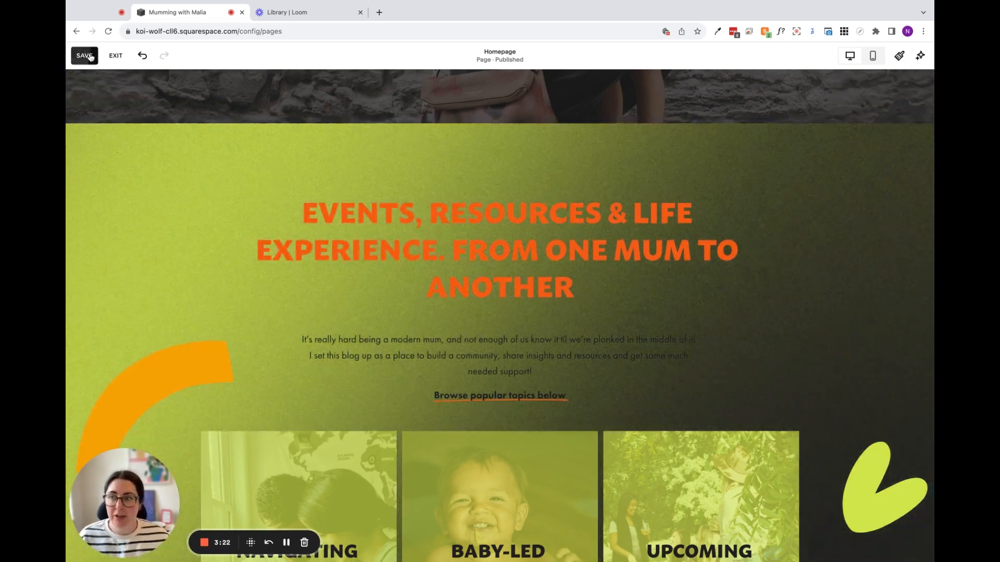
{"action": "left_click", "coordinate": [90, 56]}
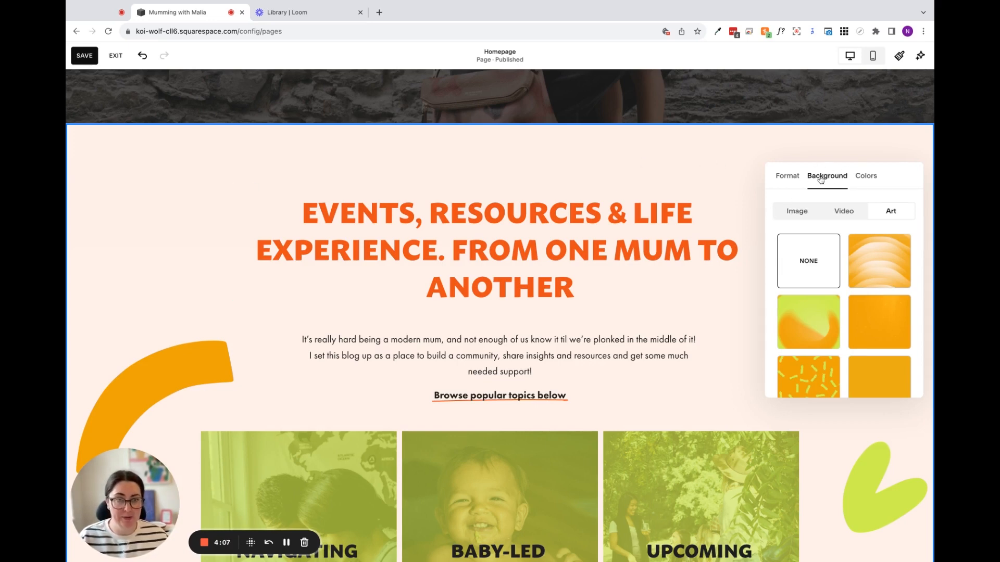
- Apply the scattered brush-stroke art with green shapes on orange to the events section and open its detailed settings
{"action": "scroll", "coordinate": [804, 264], "scroll_direction": "down", "scroll_amount": 2}
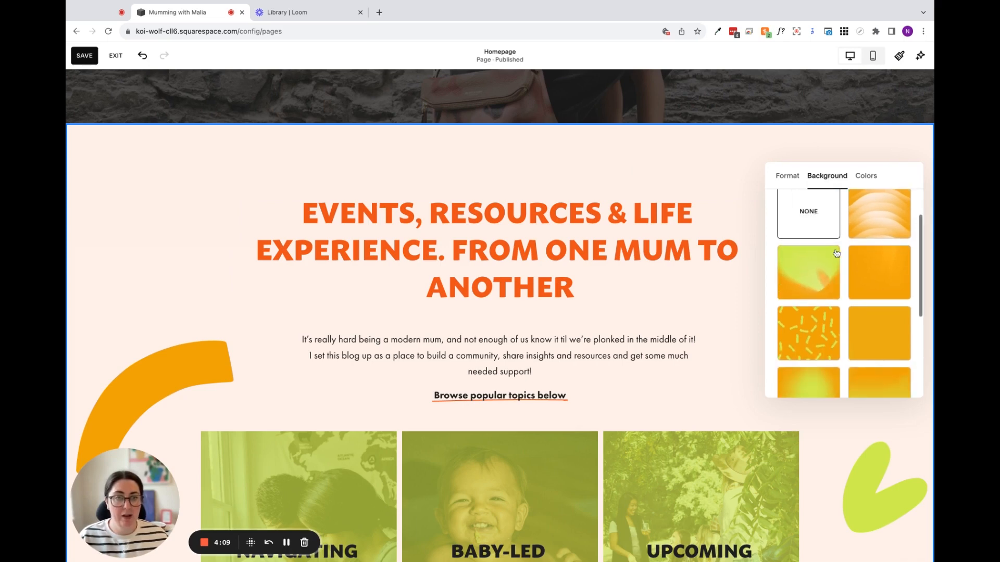
{"action": "scroll", "coordinate": [807, 264], "scroll_direction": "up", "scroll_amount": 2}
{"action": "scroll", "coordinate": [827, 267], "scroll_direction": "down", "scroll_amount": 2}
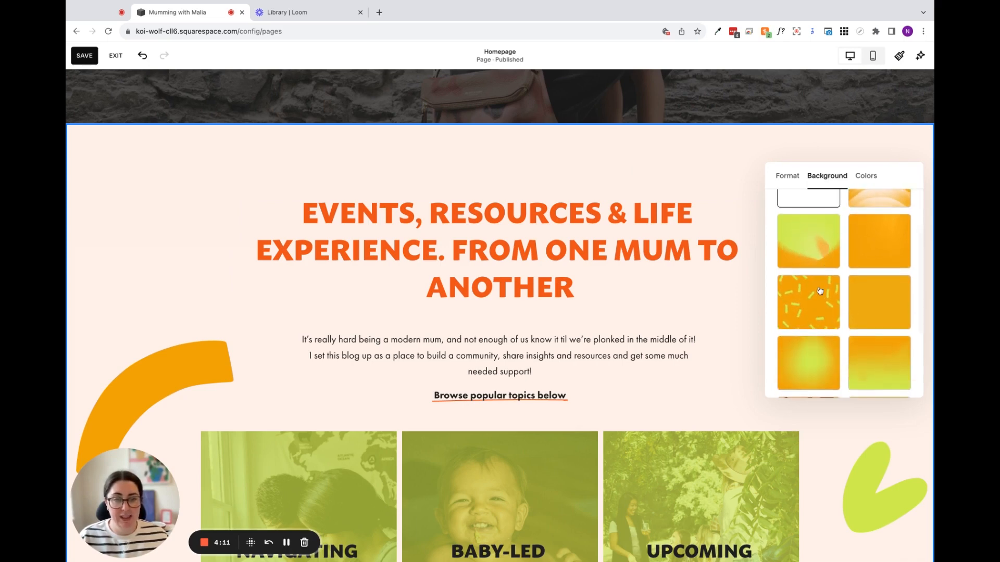
{"action": "left_click", "coordinate": [811, 301]}
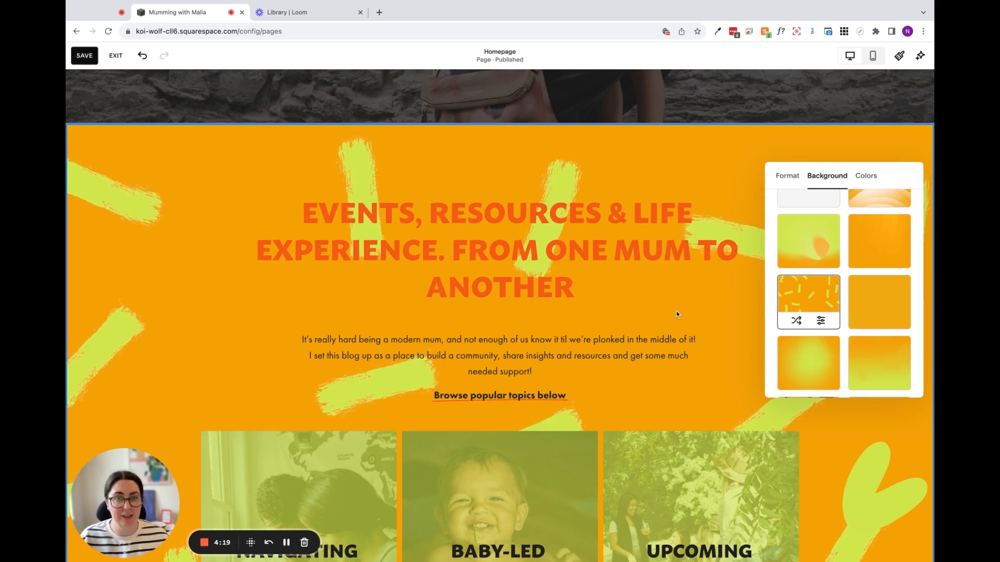
{"action": "left_click", "coordinate": [821, 320]}
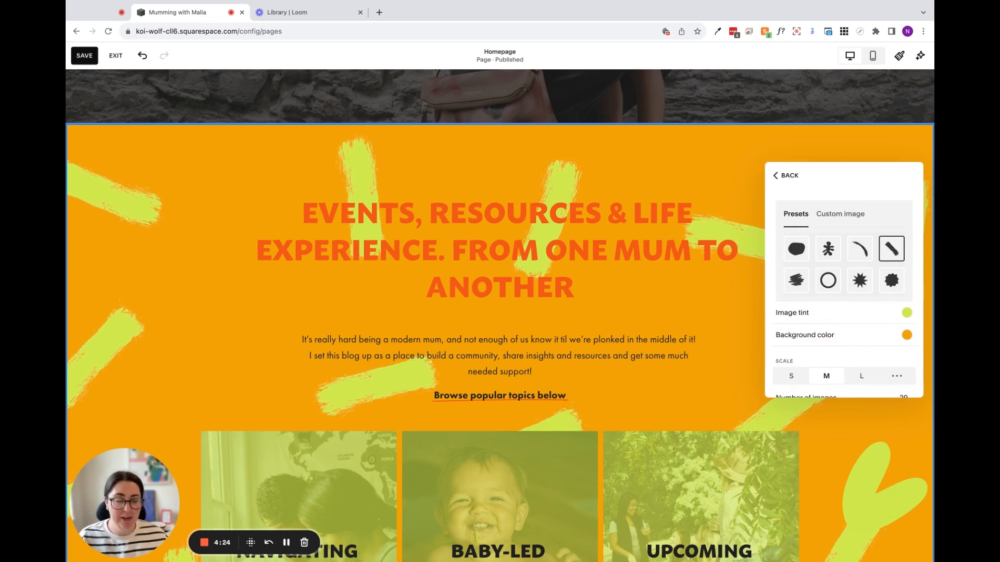
- Try the blob, splat figure and curved stroke preset shapes in the scattered art background
{"action": "left_click", "coordinate": [796, 249]}
{"action": "left_click", "coordinate": [830, 252]}
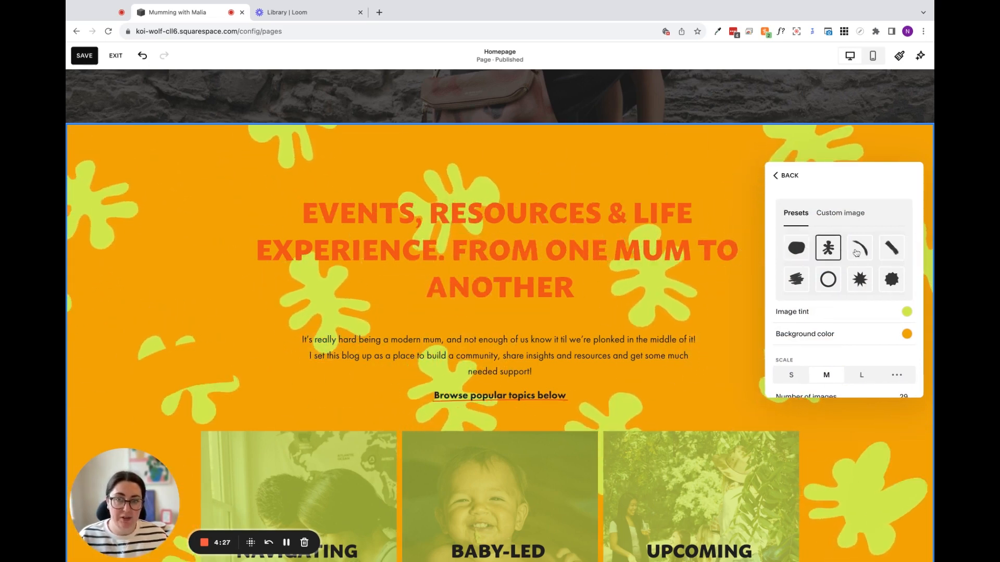
{"action": "left_click", "coordinate": [858, 252]}
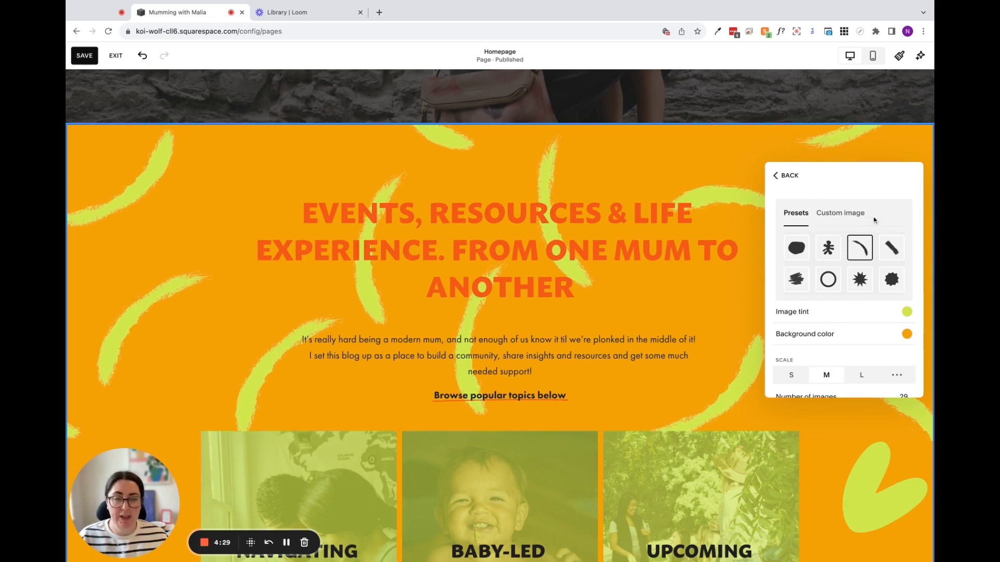
- Replace the preset shape with the custom image MWM LOGO.png from the image library
{"action": "left_click", "coordinate": [841, 213]}
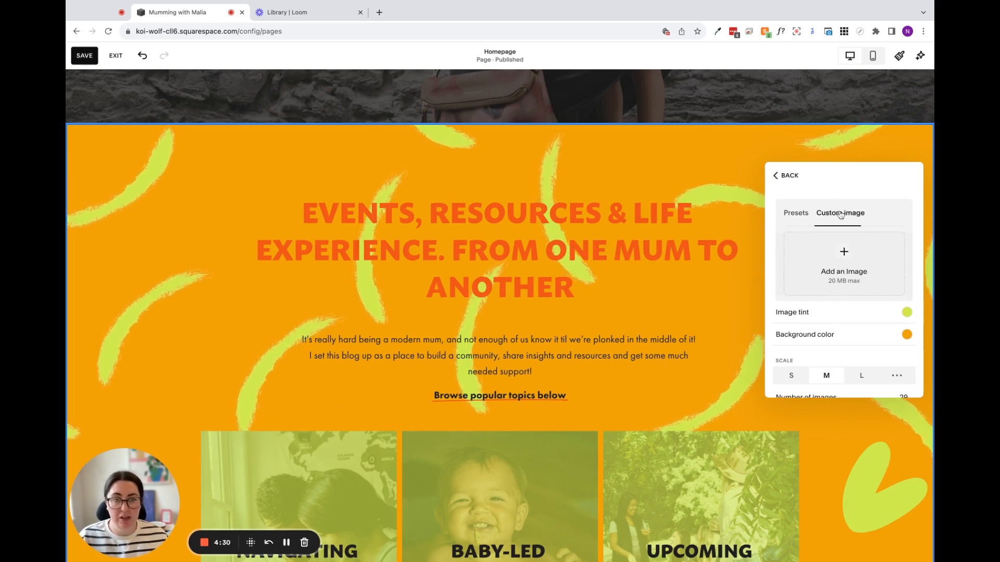
{"action": "left_click", "coordinate": [844, 255]}
{"action": "left_click", "coordinate": [836, 302]}
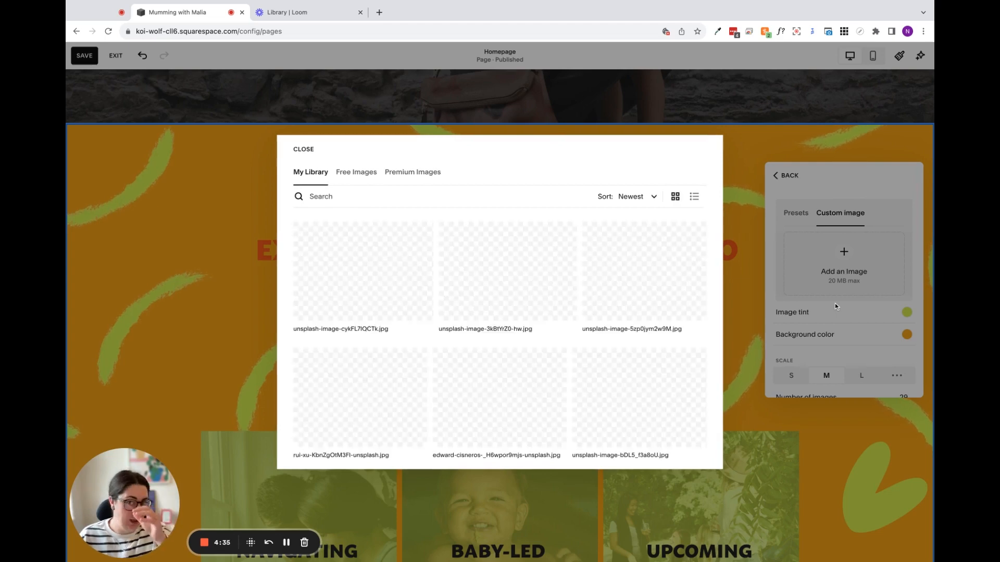
{"action": "scroll", "coordinate": [462, 291], "scroll_direction": "down", "scroll_amount": 5}
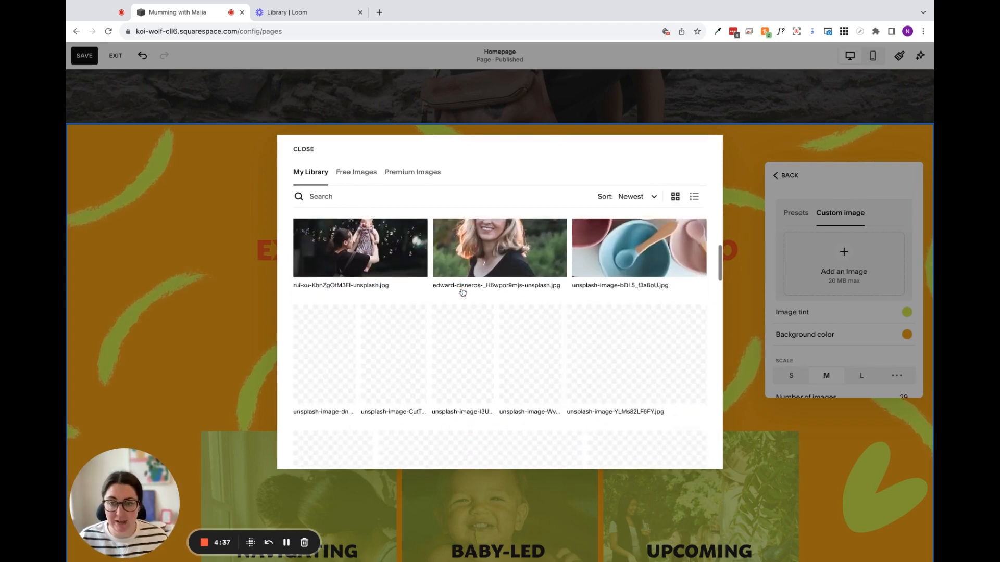
{"action": "scroll", "coordinate": [462, 292], "scroll_direction": "down", "scroll_amount": 1}
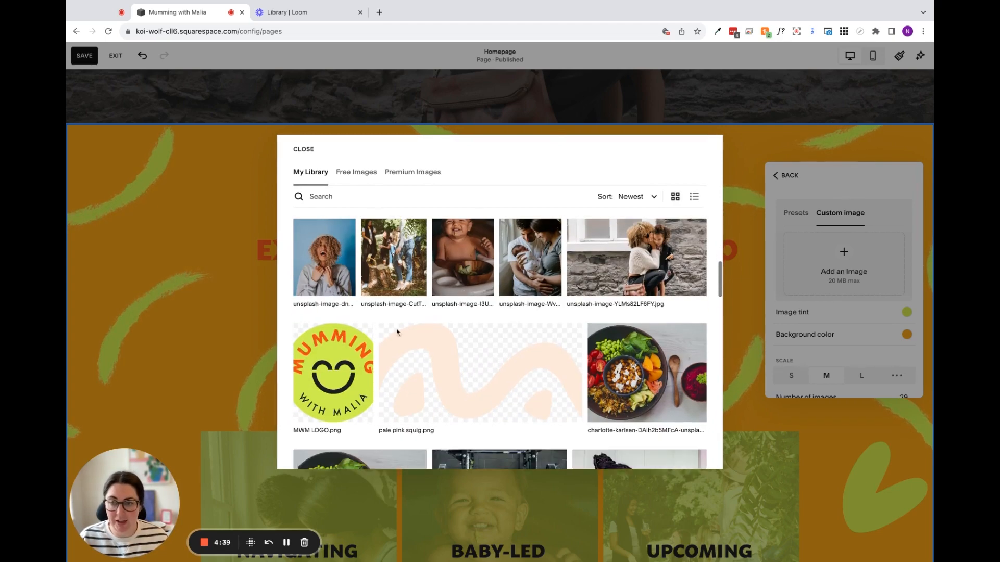
{"action": "left_click", "coordinate": [347, 354]}
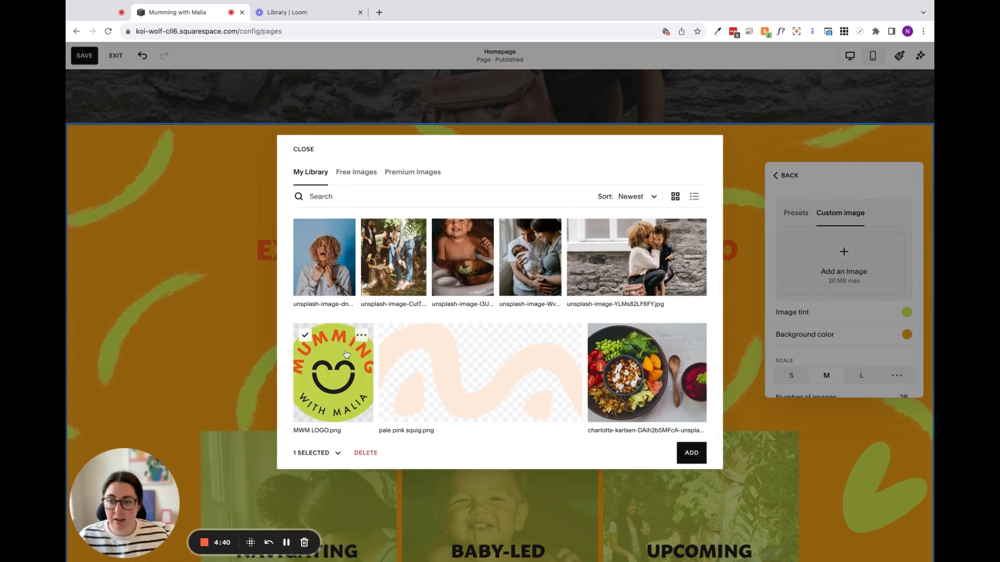
{"action": "left_click", "coordinate": [691, 454]}
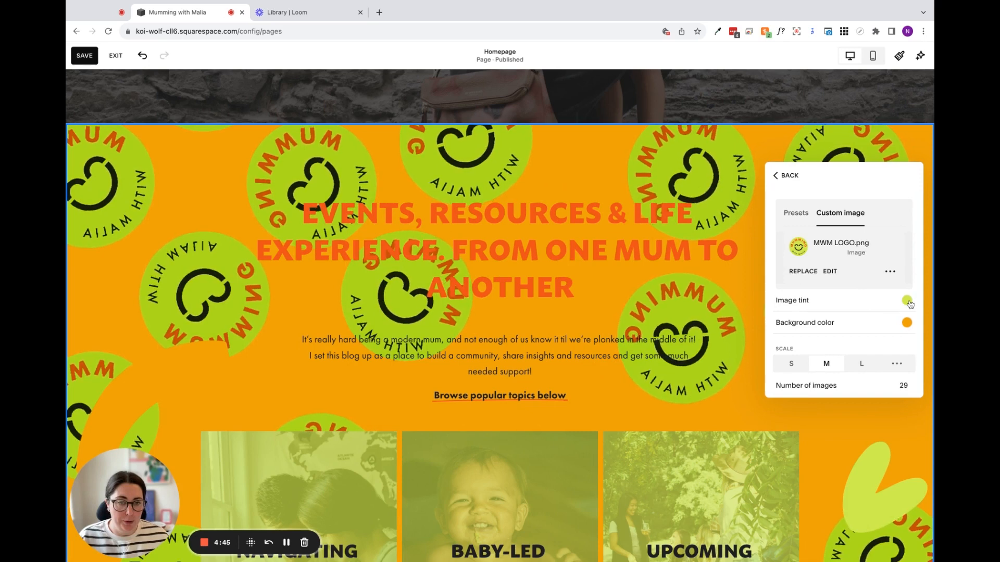
- Set the image tint of the scattered logos to white with a custom color
{"action": "left_click", "coordinate": [886, 301]}
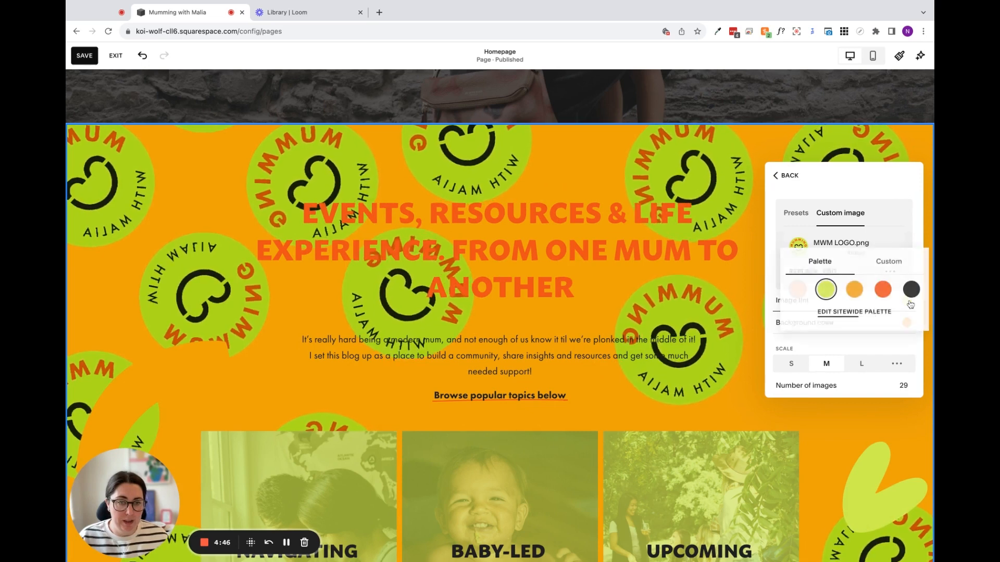
{"action": "left_click", "coordinate": [888, 261]}
{"action": "left_click", "coordinate": [819, 262]}
{"action": "left_click_drag", "start_coordinate": [818, 262], "coordinate": [773, 225]}
{"action": "left_click", "coordinate": [773, 225]}
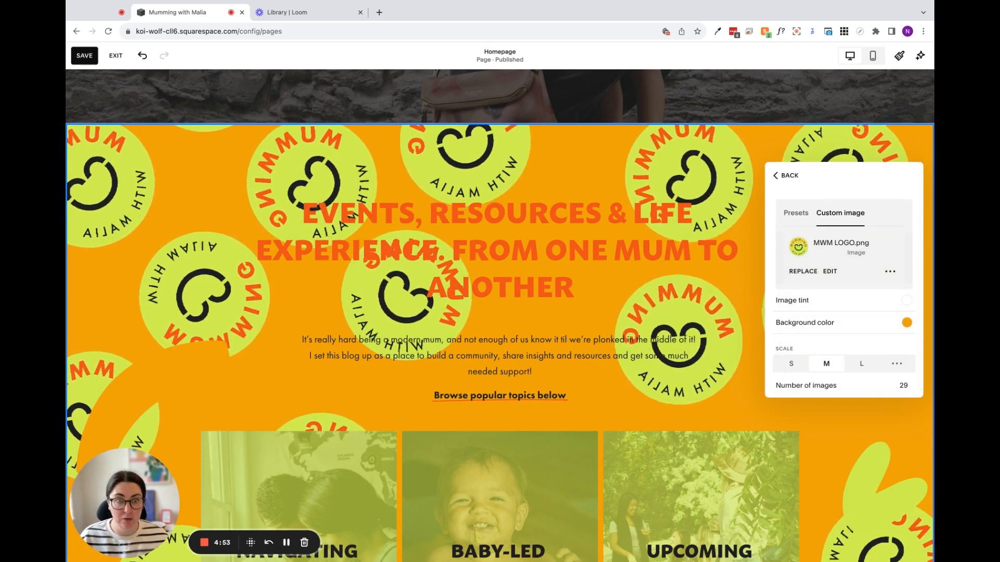
{"action": "scroll", "coordinate": [839, 281], "scroll_direction": "down", "scroll_amount": 3}
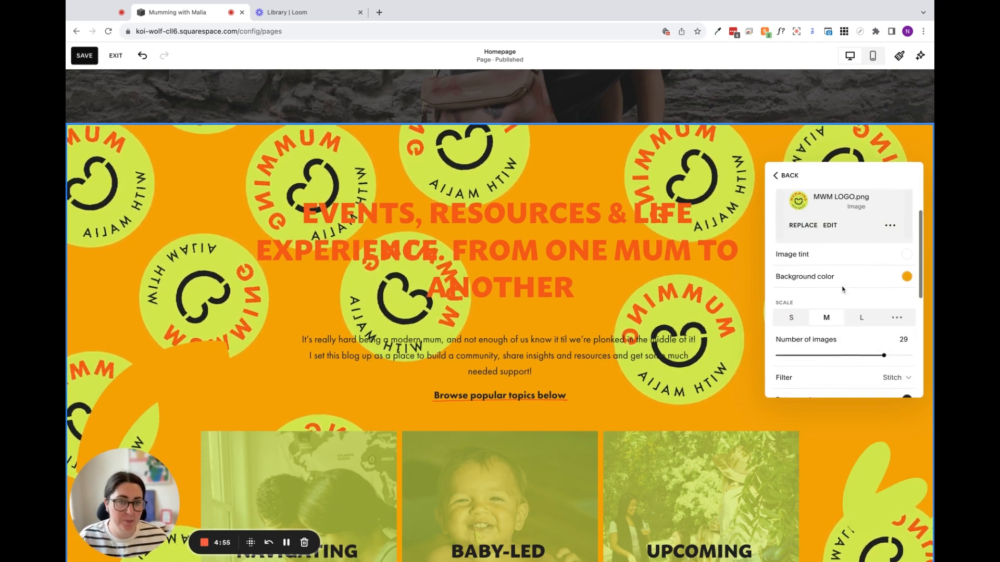
- Set the scattered logo art to a custom scale of 1 with 20 images
{"action": "mouse_move", "coordinate": [884, 341]}
{"action": "left_mouse_down"}
{"action": "mouse_move", "coordinate": [808, 341]}
{"action": "mouse_move", "coordinate": [853, 340]}
{"action": "left_mouse_up"}
{"action": "left_click", "coordinate": [791, 302]}
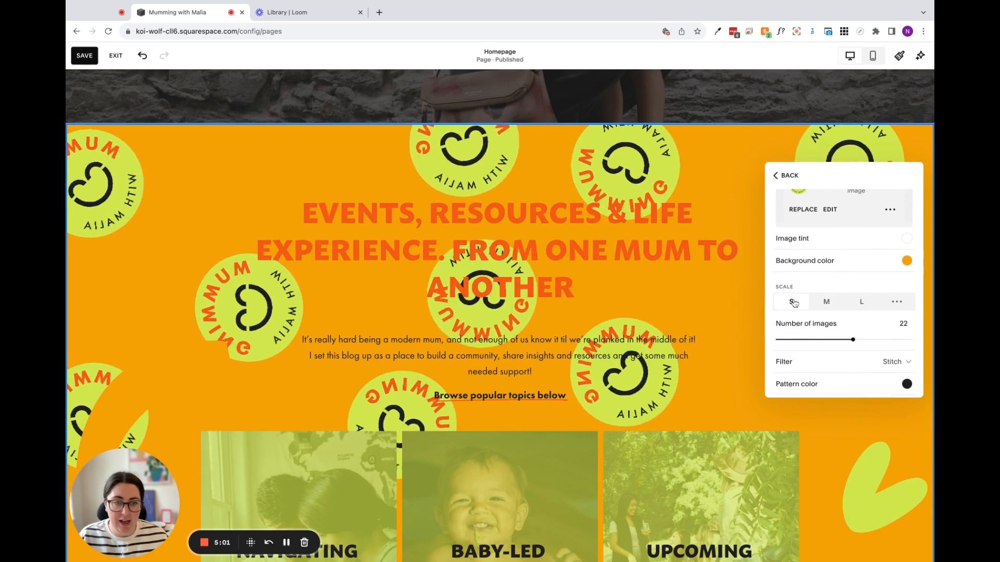
{"action": "left_click", "coordinate": [896, 301]}
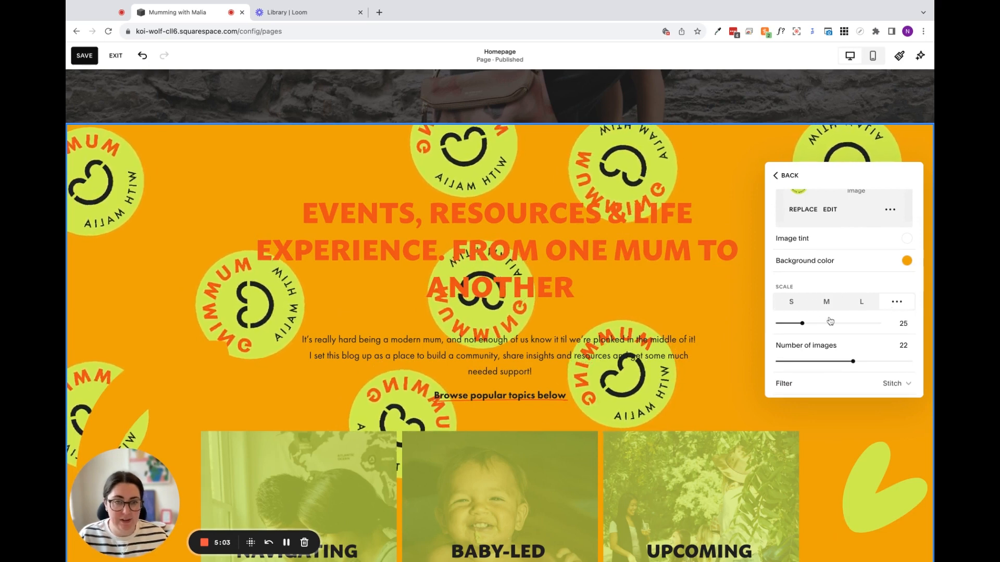
{"action": "left_click_drag", "start_coordinate": [802, 323], "coordinate": [777, 323]}
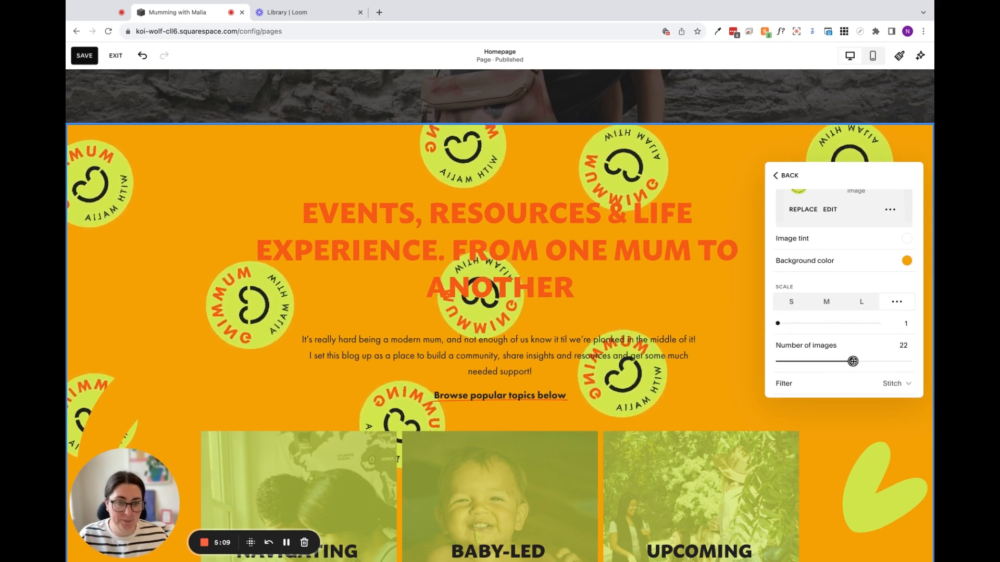
{"action": "left_click_drag", "start_coordinate": [852, 361], "coordinate": [844, 361]}
- Set the logo art's filter to None and turn off its wave effect
{"action": "scroll", "coordinate": [885, 378], "scroll_direction": "down", "scroll_amount": 1}
{"action": "scroll", "coordinate": [899, 381], "scroll_direction": "down", "scroll_amount": 1}
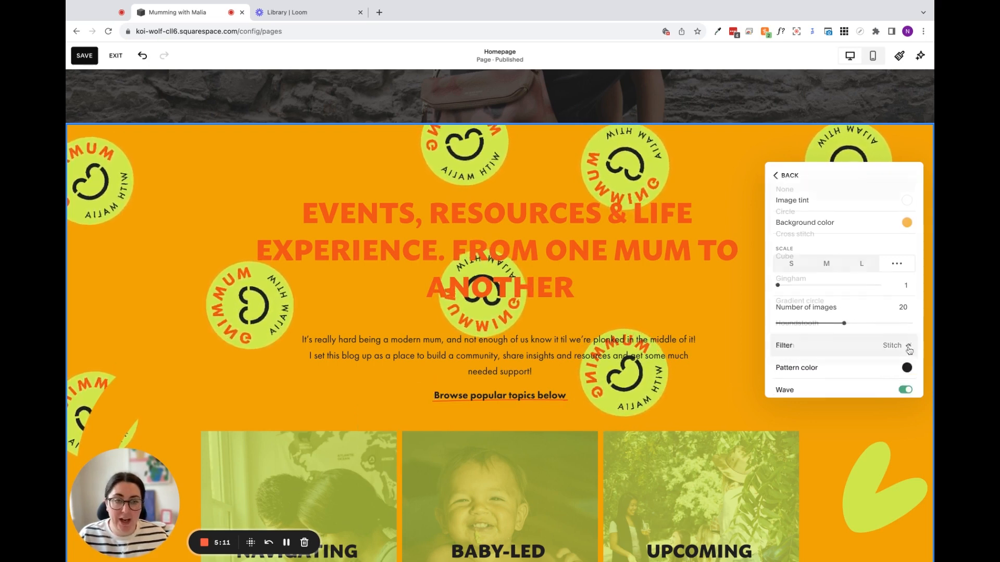
{"action": "left_click", "coordinate": [893, 346]}
{"action": "left_click", "coordinate": [812, 197]}
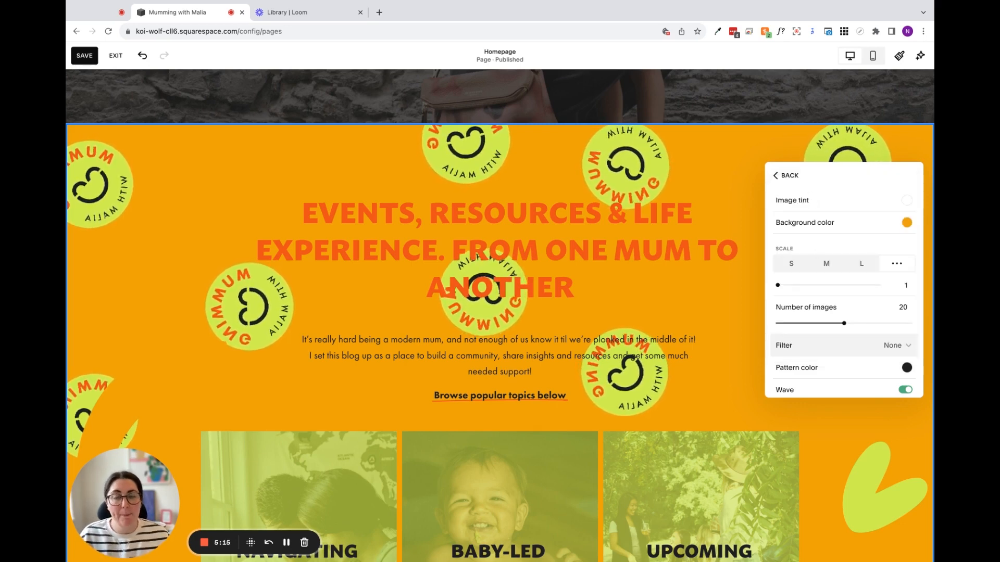
{"action": "scroll", "coordinate": [837, 305], "scroll_direction": "down", "scroll_amount": 4}
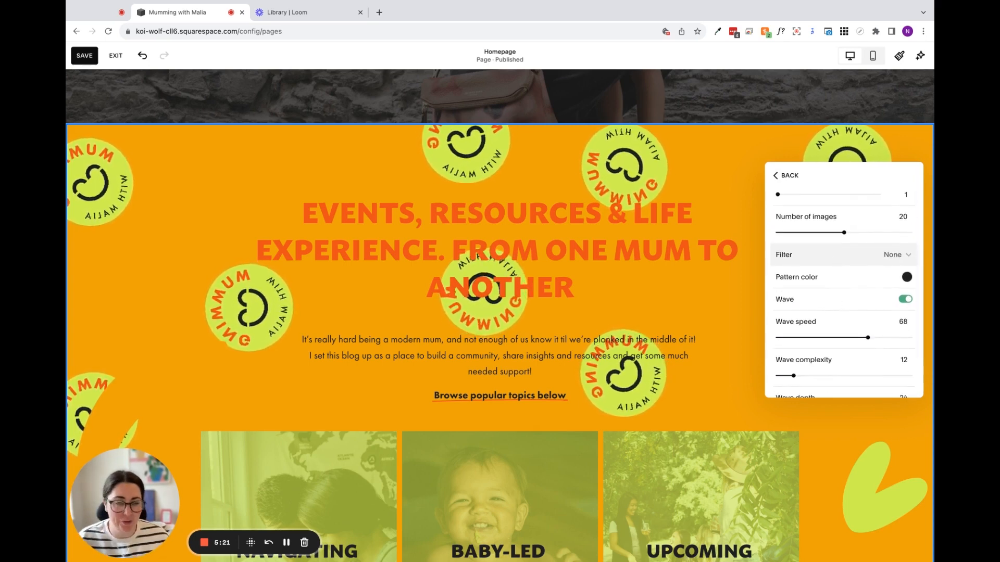
{"action": "left_click", "coordinate": [907, 300]}
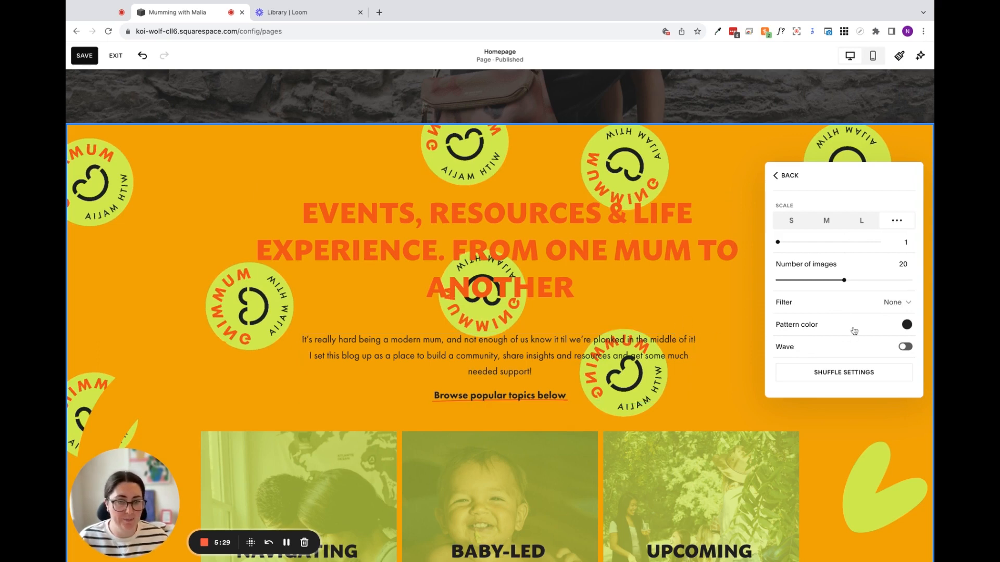
- Try the black palette color for the art's background, settle on pale pink, and close the section settings
{"action": "scroll", "coordinate": [854, 331], "scroll_direction": "up", "scroll_amount": 3}
{"action": "scroll", "coordinate": [854, 331], "scroll_direction": "up", "scroll_amount": 2}
{"action": "left_click", "coordinate": [907, 323]}
{"action": "left_click", "coordinate": [912, 313]}
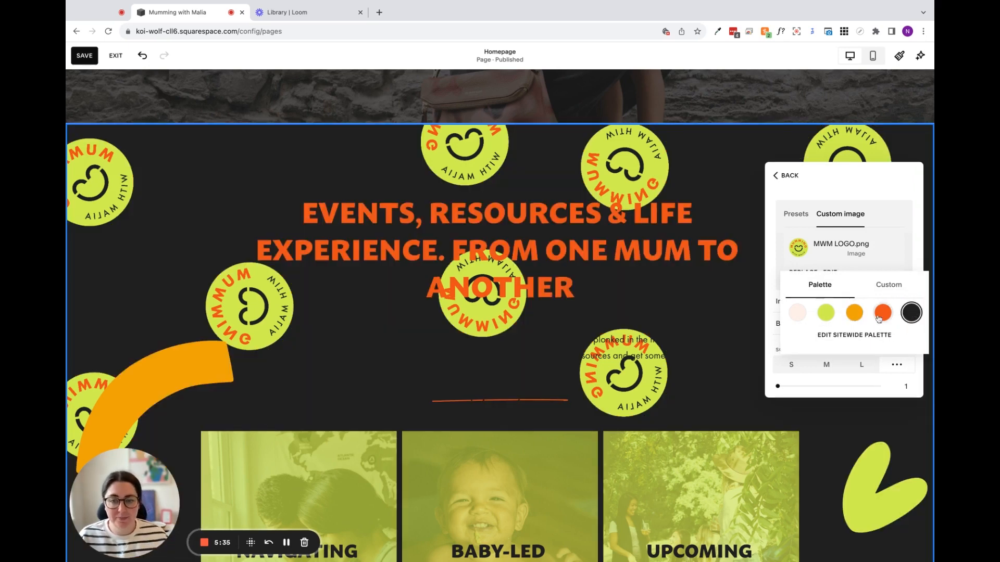
{"action": "left_click", "coordinate": [798, 314]}
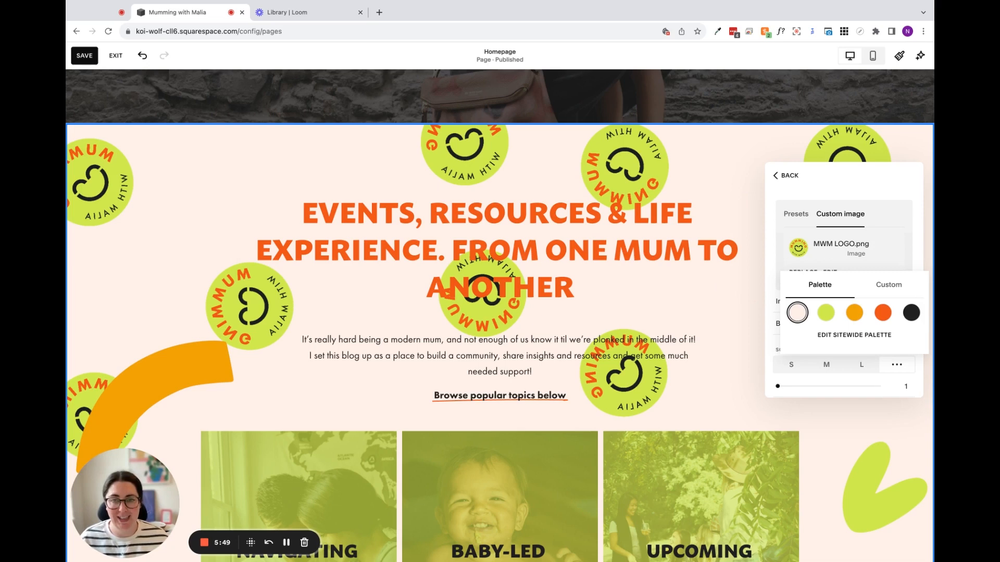
{"action": "left_click", "coordinate": [218, 292]}
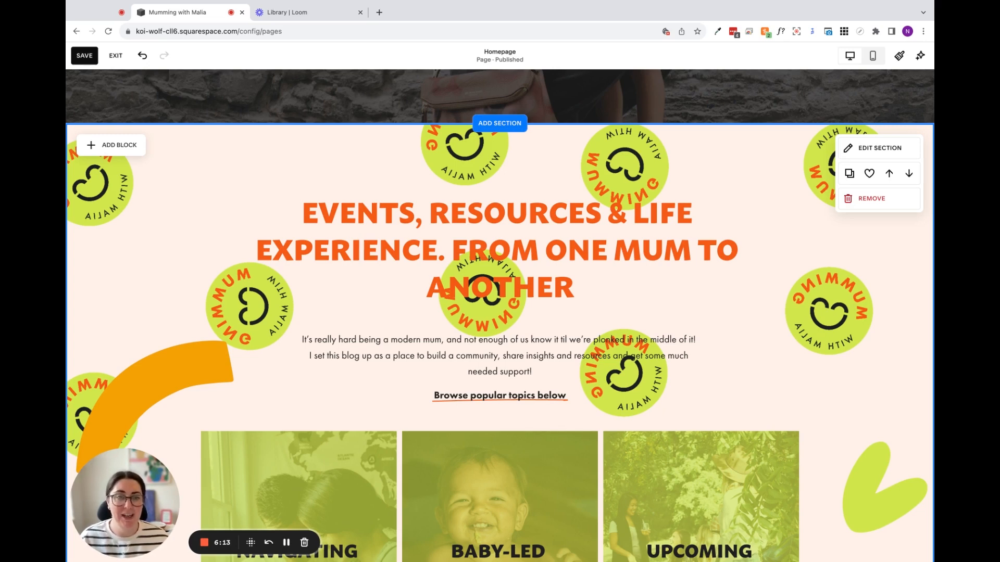
- Review the events section and its available art background options, leaving the current art selected
{"action": "scroll", "coordinate": [826, 422], "scroll_direction": "down", "scroll_amount": 1}
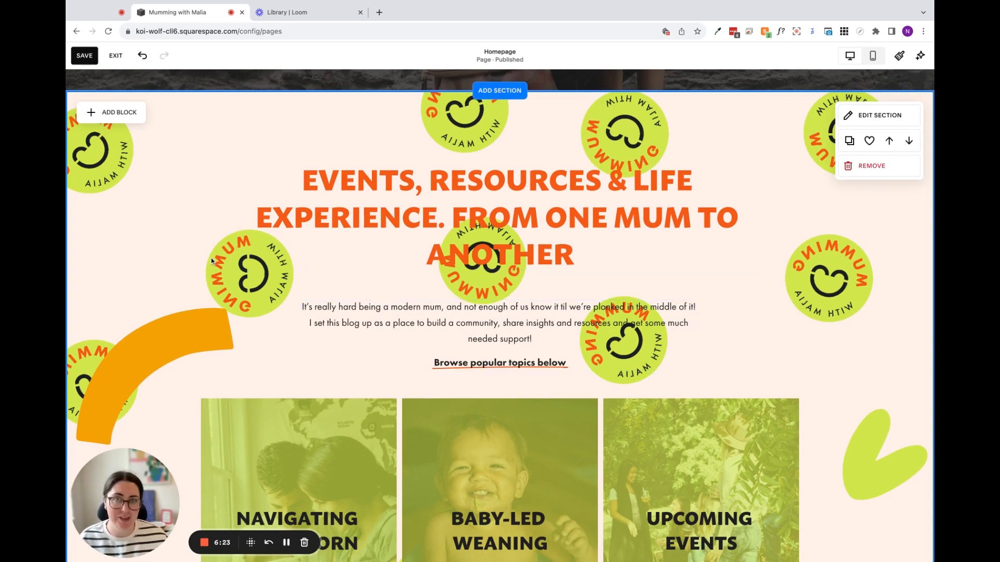
{"action": "scroll", "coordinate": [211, 260], "scroll_direction": "up", "scroll_amount": 2}
{"action": "scroll", "coordinate": [211, 261], "scroll_direction": "down", "scroll_amount": 2}
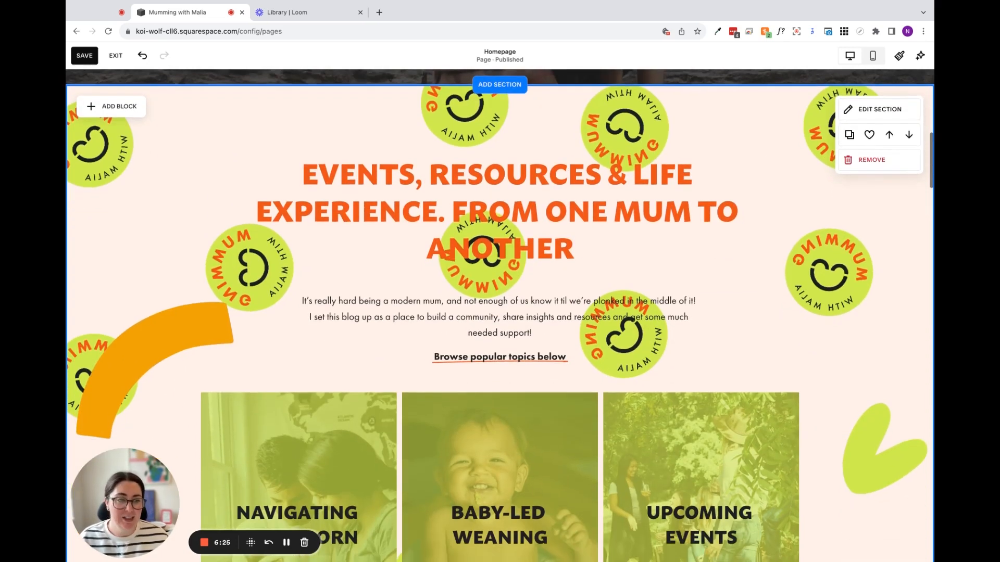
{"action": "left_click", "coordinate": [839, 110]}
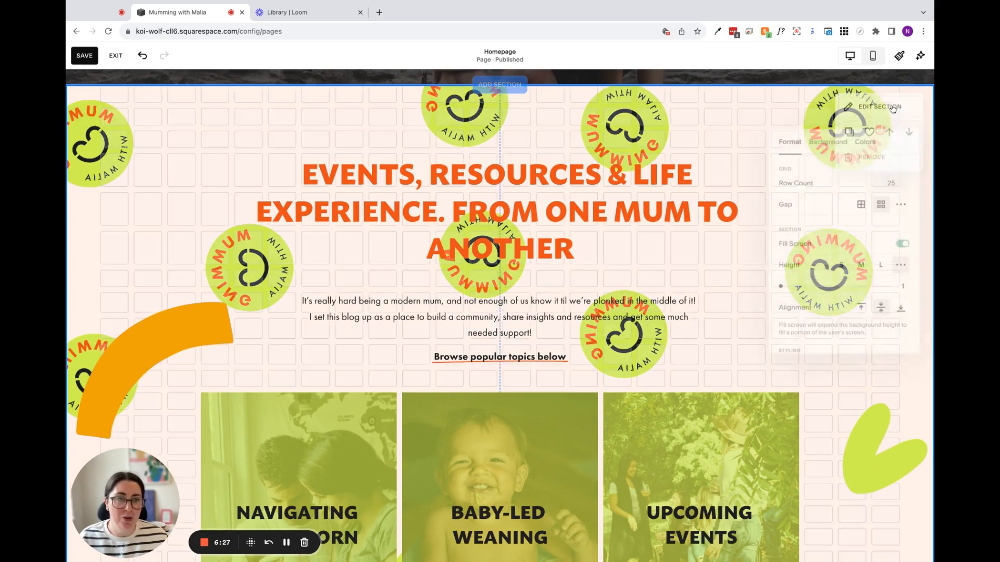
{"action": "left_click", "coordinate": [837, 137]}
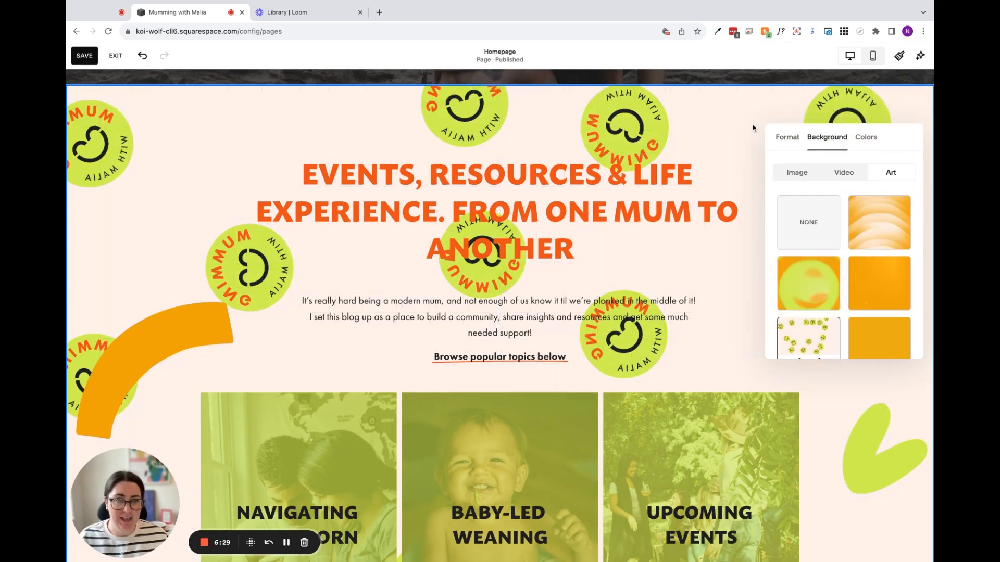
{"action": "left_click", "coordinate": [716, 128]}
- Save the homepage changes and exit editing mode
{"action": "left_click", "coordinate": [87, 62]}
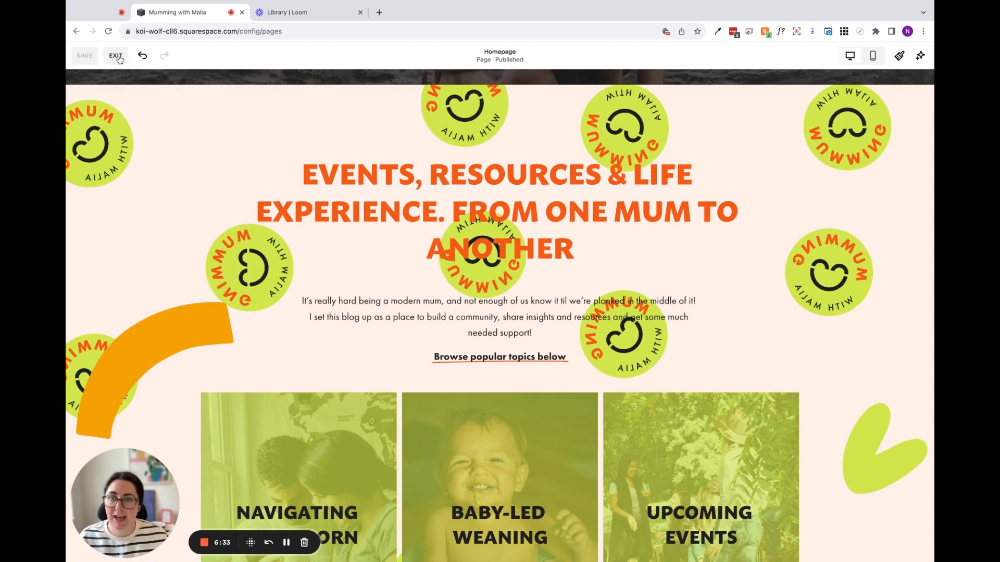
{"action": "left_click", "coordinate": [115, 56]}
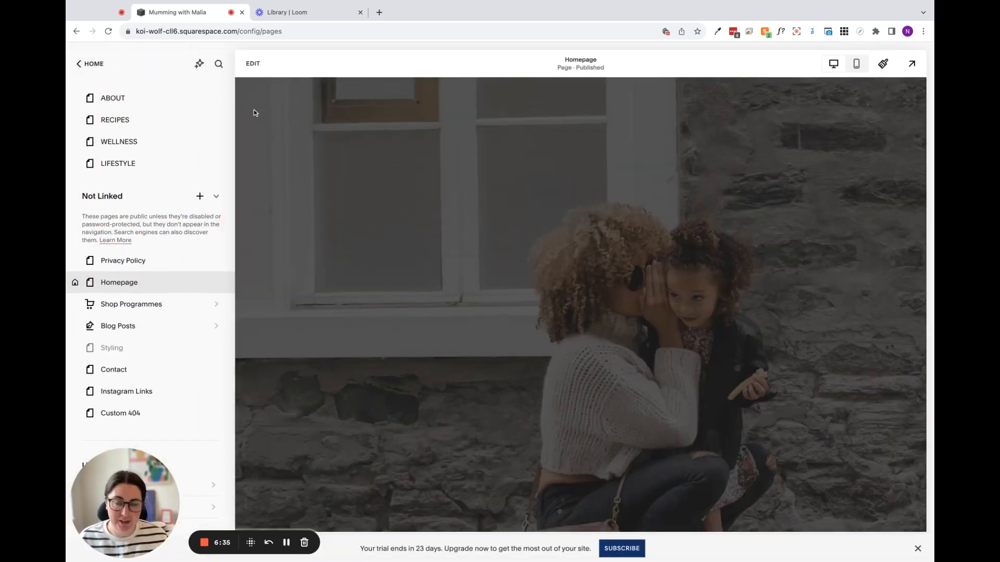
- Examine the scattered logo pattern and heading legibility in the events section of the saved homepage preview
{"action": "scroll", "coordinate": [373, 225], "scroll_direction": "down", "scroll_amount": 7}
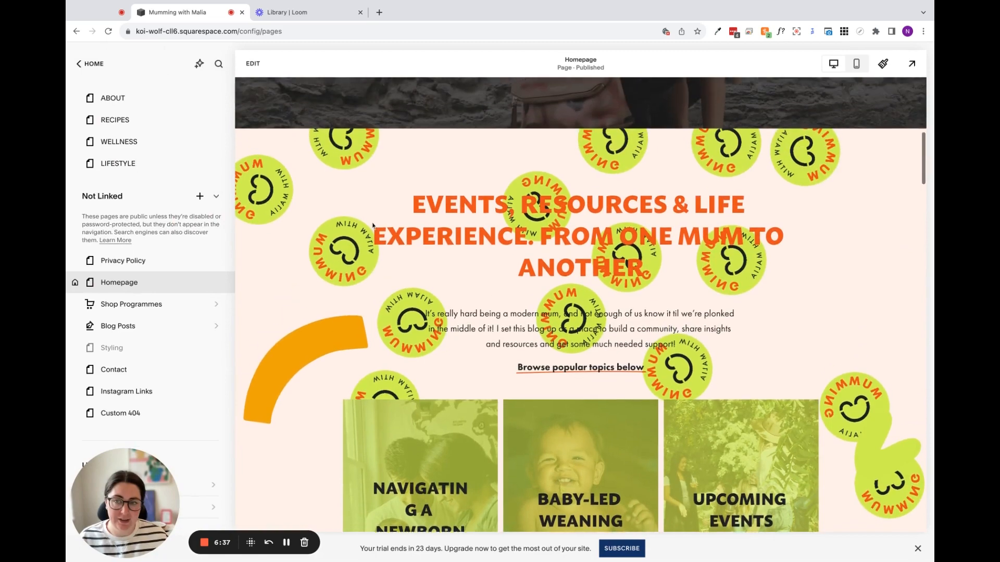
{"action": "scroll", "coordinate": [373, 224], "scroll_direction": "up", "scroll_amount": 1}
{"action": "left_click_drag", "start_coordinate": [262, 185], "coordinate": [375, 271]}
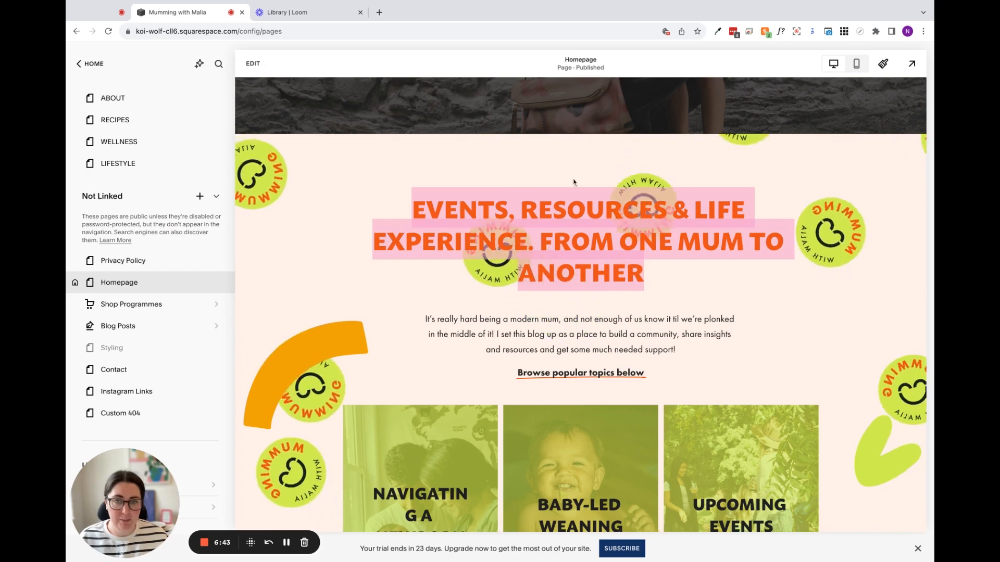
{"action": "left_click_drag", "start_coordinate": [281, 179], "coordinate": [497, 226]}
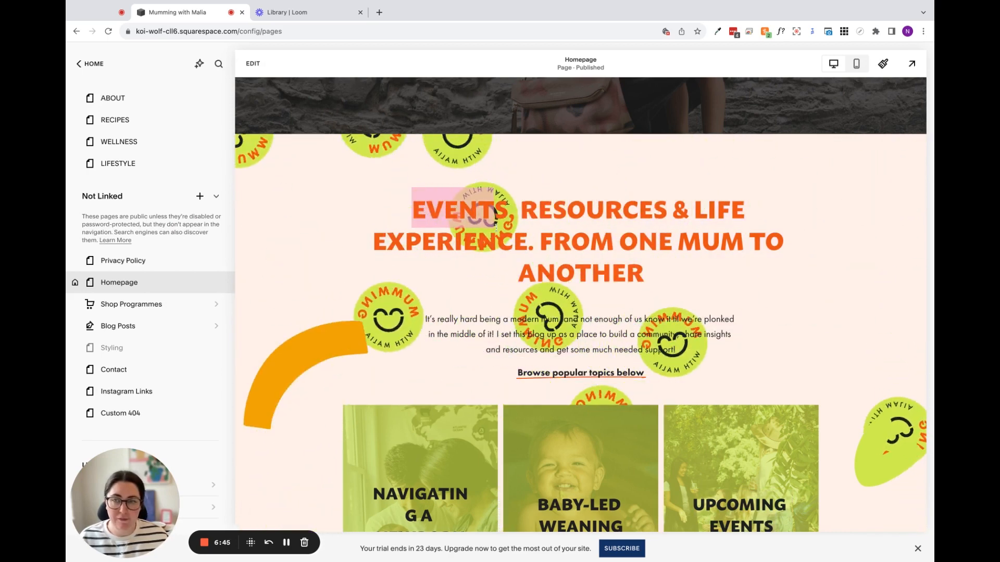